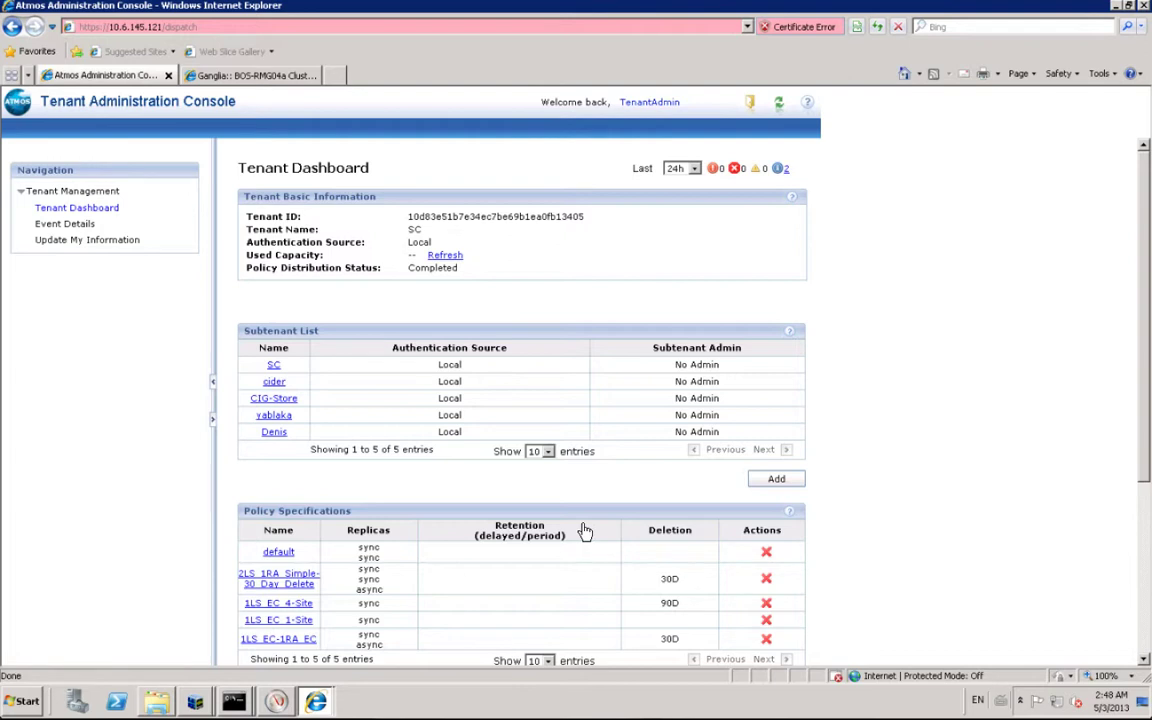
# Review the 1LS_EC-1RA_EC and 2LS_1RA_Simple-30_Day_Delete policy specifications, including all replica definitions of the latter
pyautogui.click(302, 640)
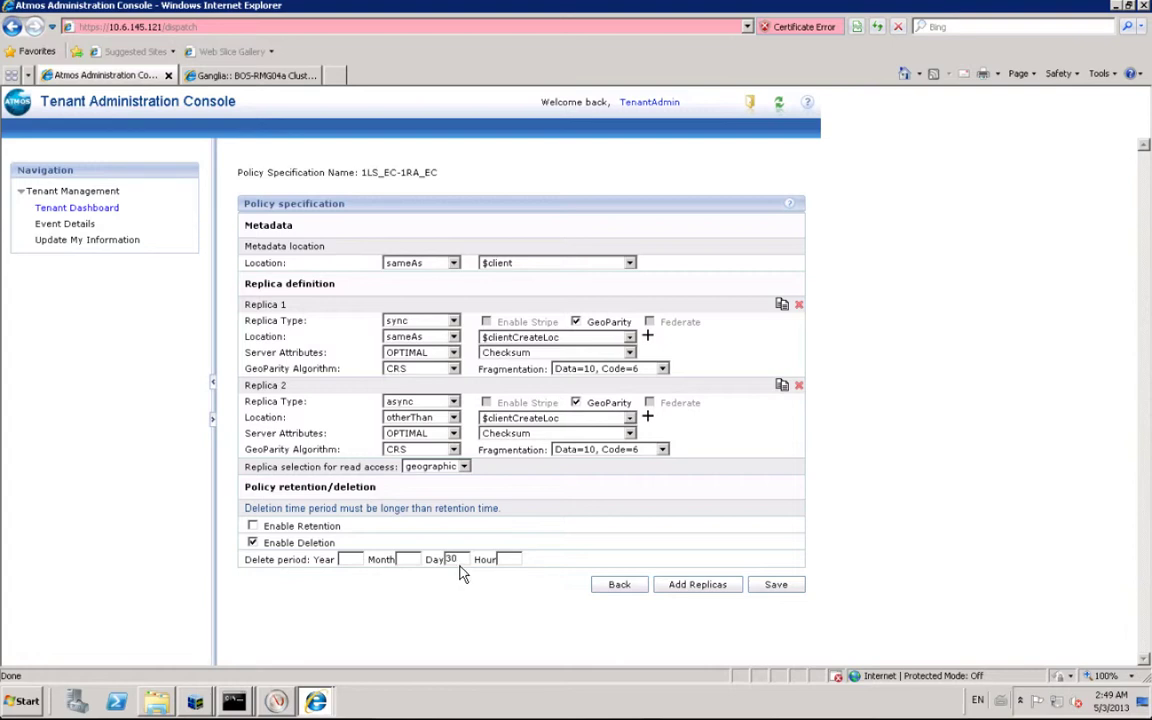
pyautogui.click(636, 588)
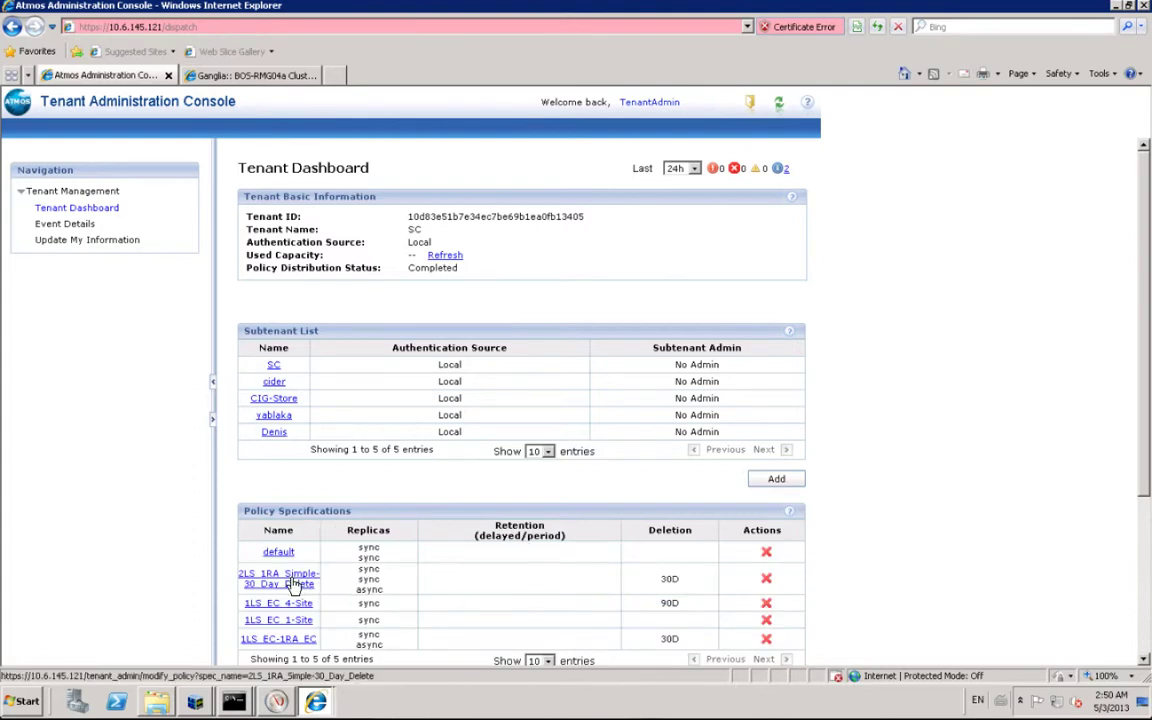
pyautogui.click(297, 583)
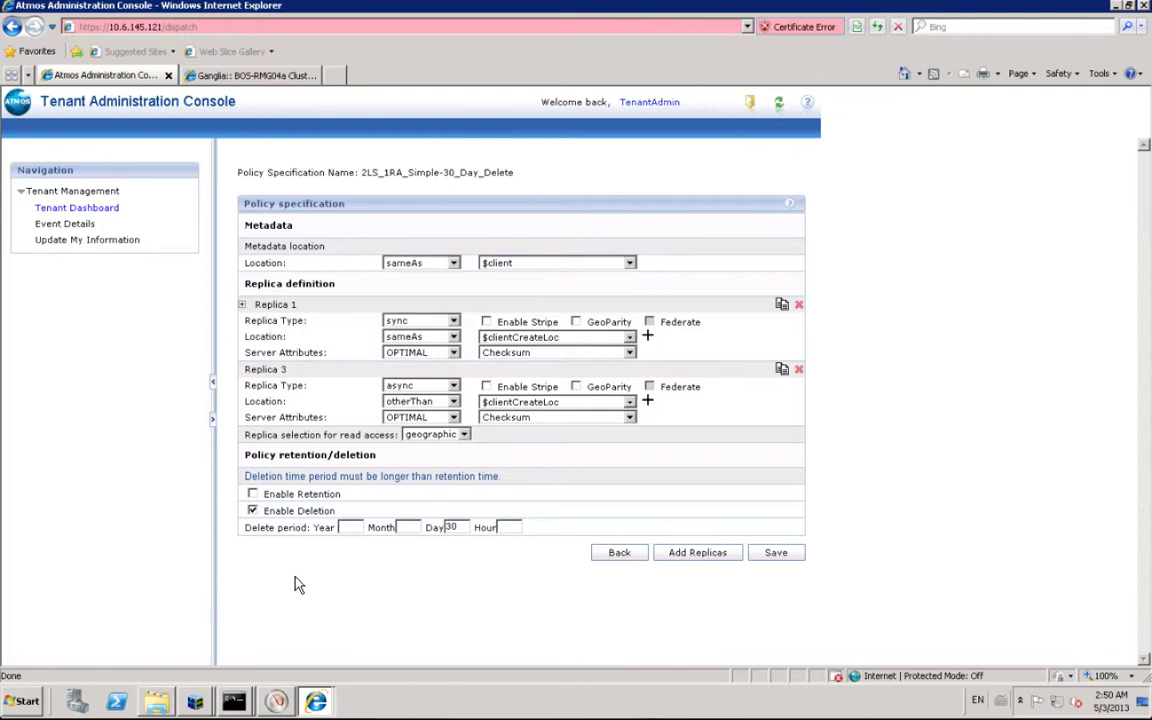
pyautogui.click(241, 304)
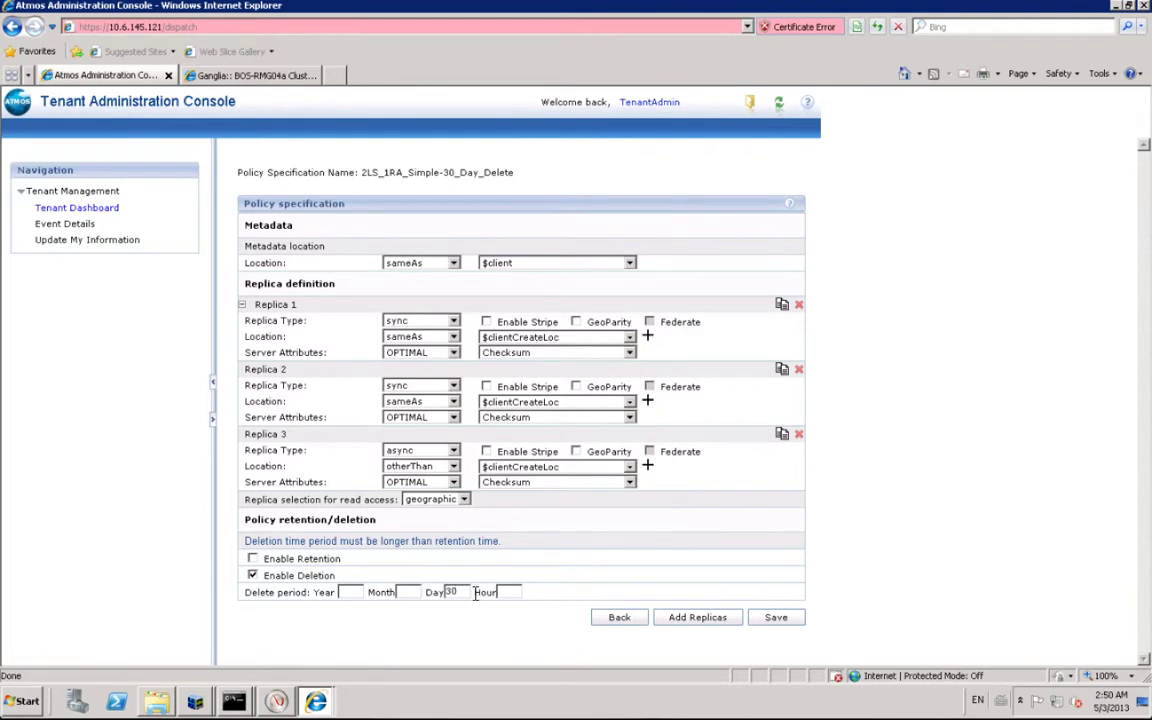
pyautogui.click(607, 621)
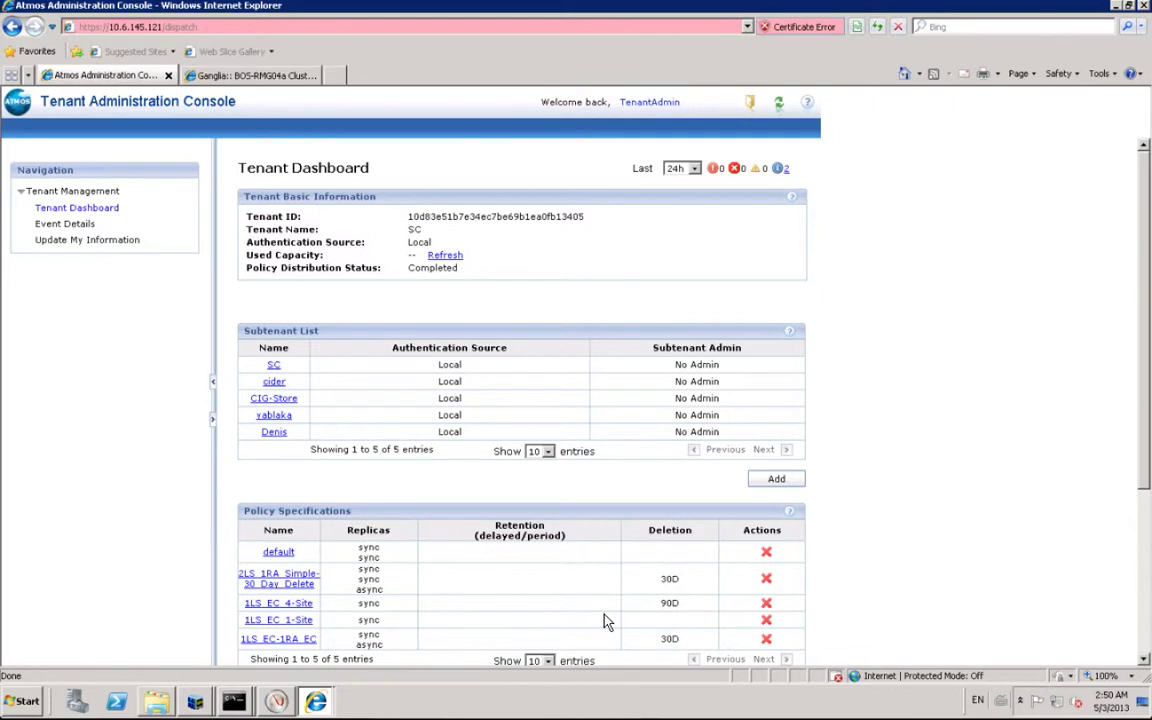
# Check the last listed subtenant's information, and switch to EMC NetWorker Administration to view its disk volumes
pyautogui.click(272, 433)
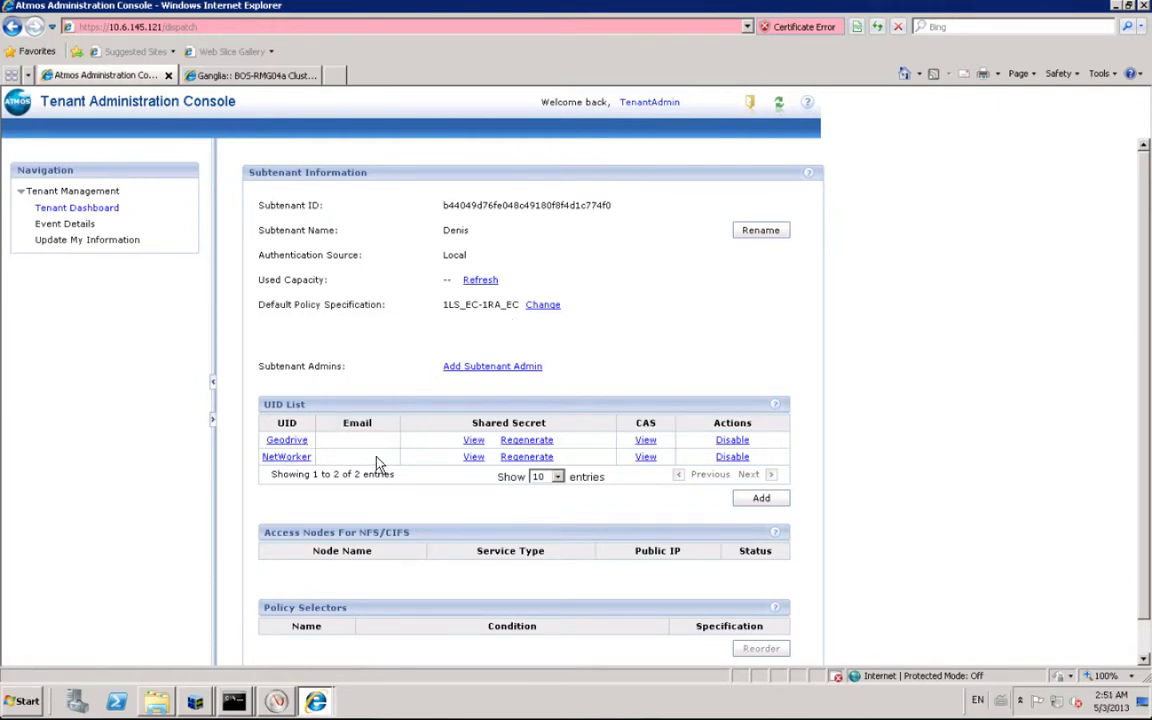
pyautogui.click(197, 700)
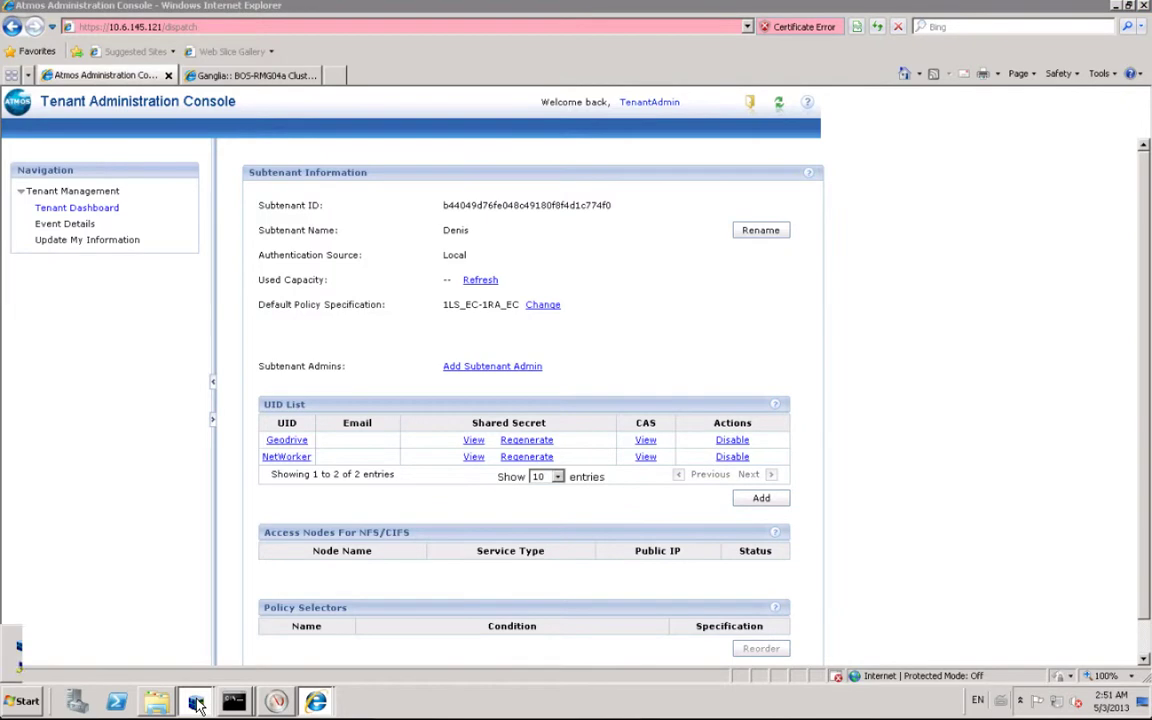
pyautogui.click(220, 668)
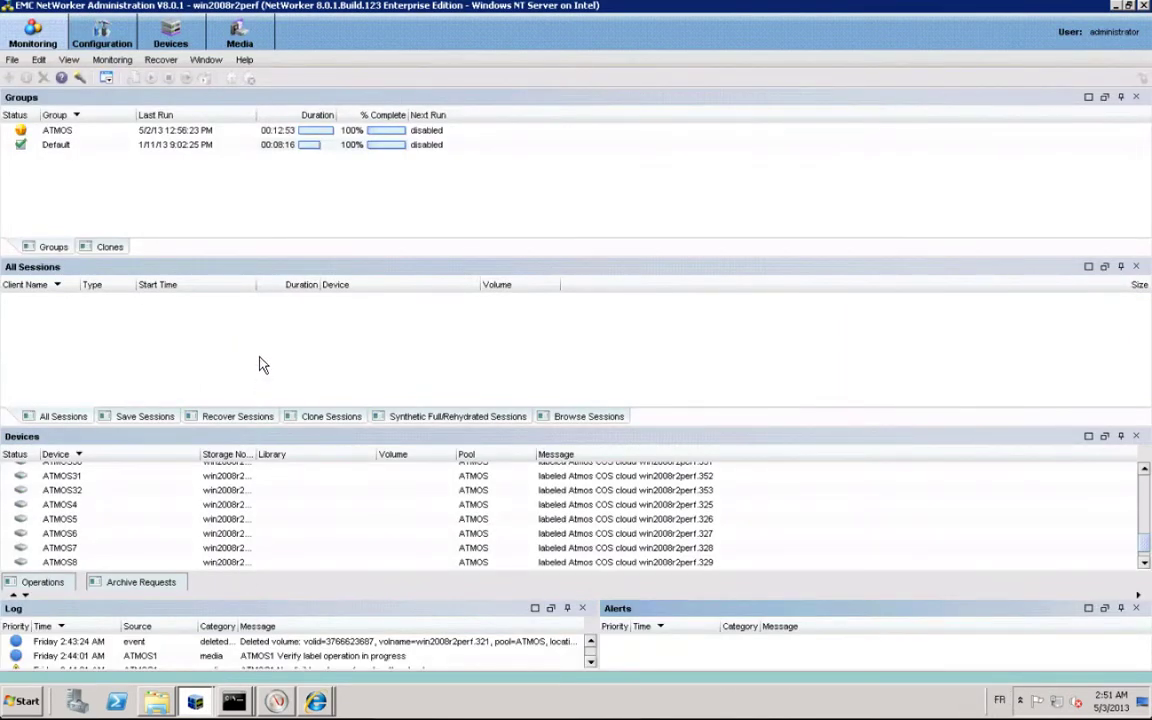
pyautogui.click(240, 45)
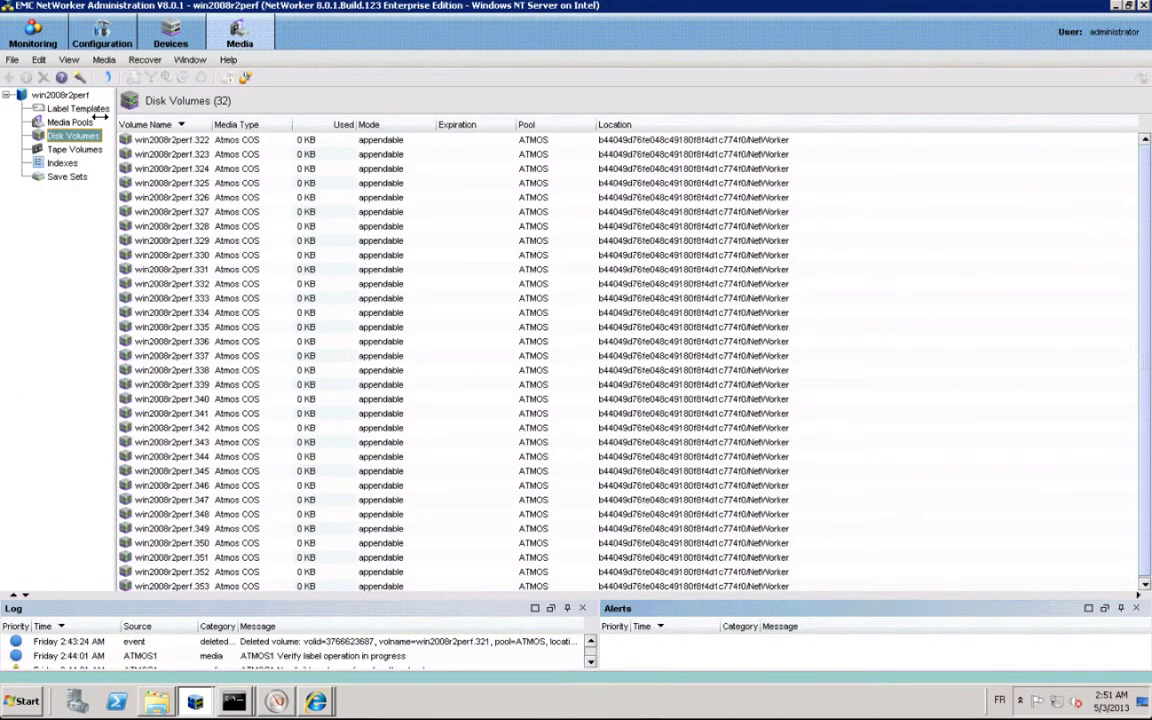
# Open the properties of device ATMOS1 and check its media type and remote host user in the configuration settings
pyautogui.click(152, 46)
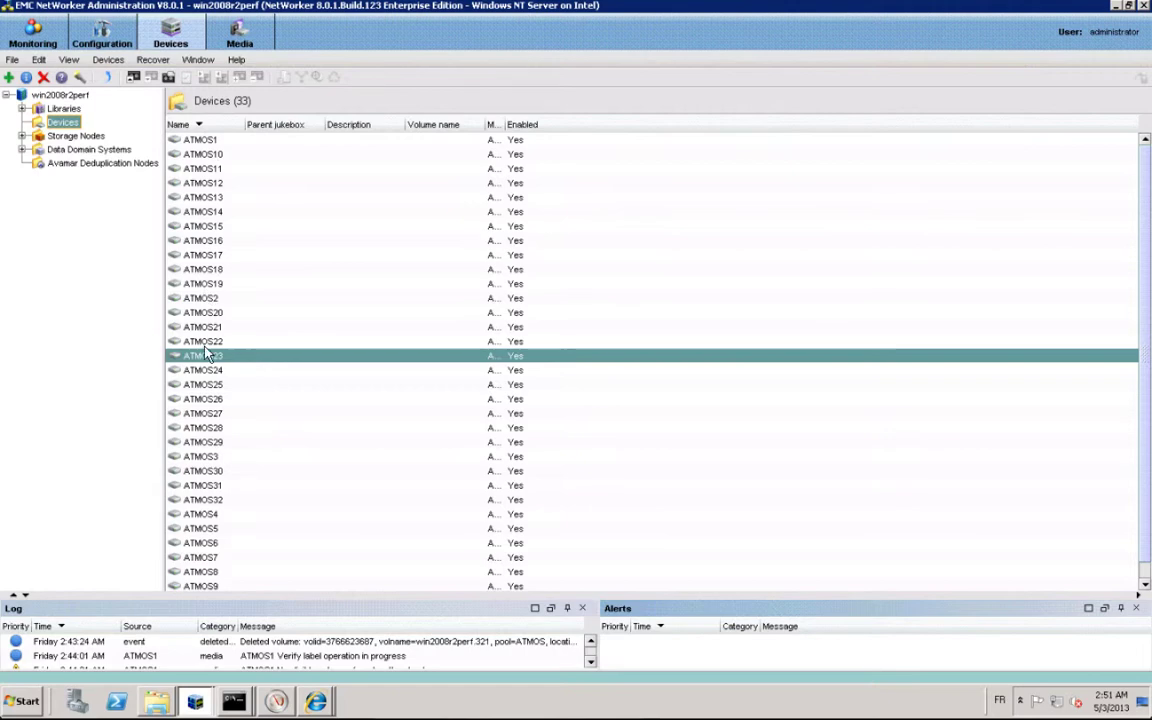
pyautogui.doubleClick(215, 141)
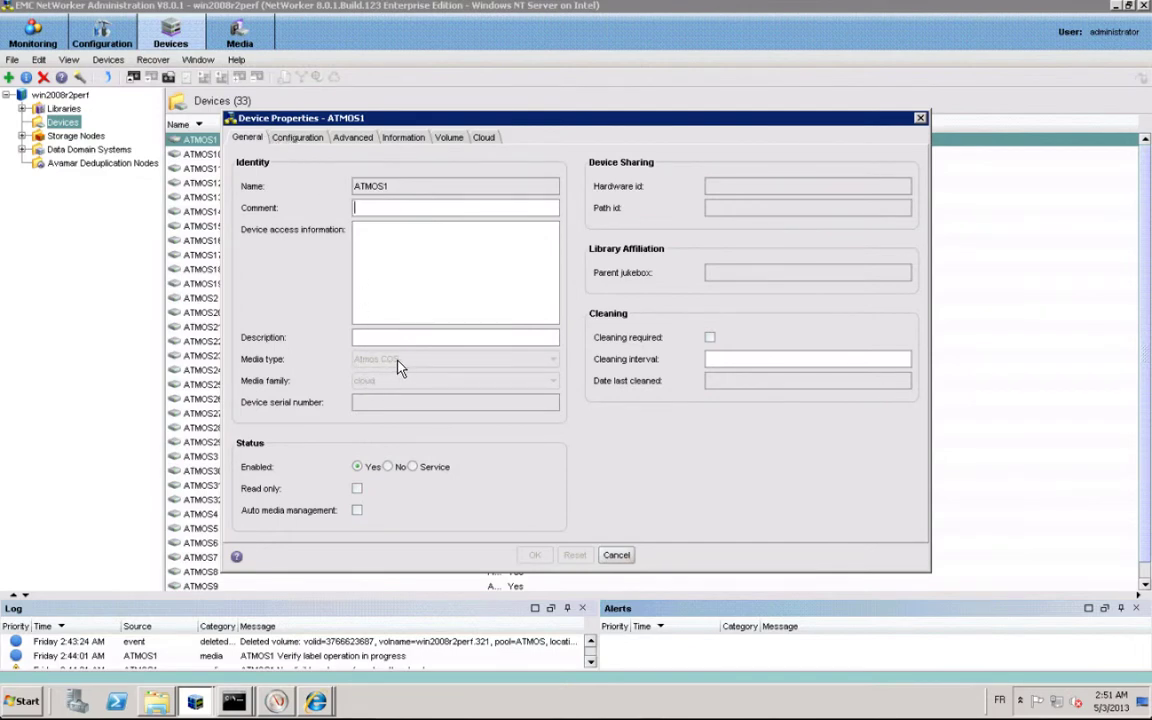
pyautogui.click(300, 139)
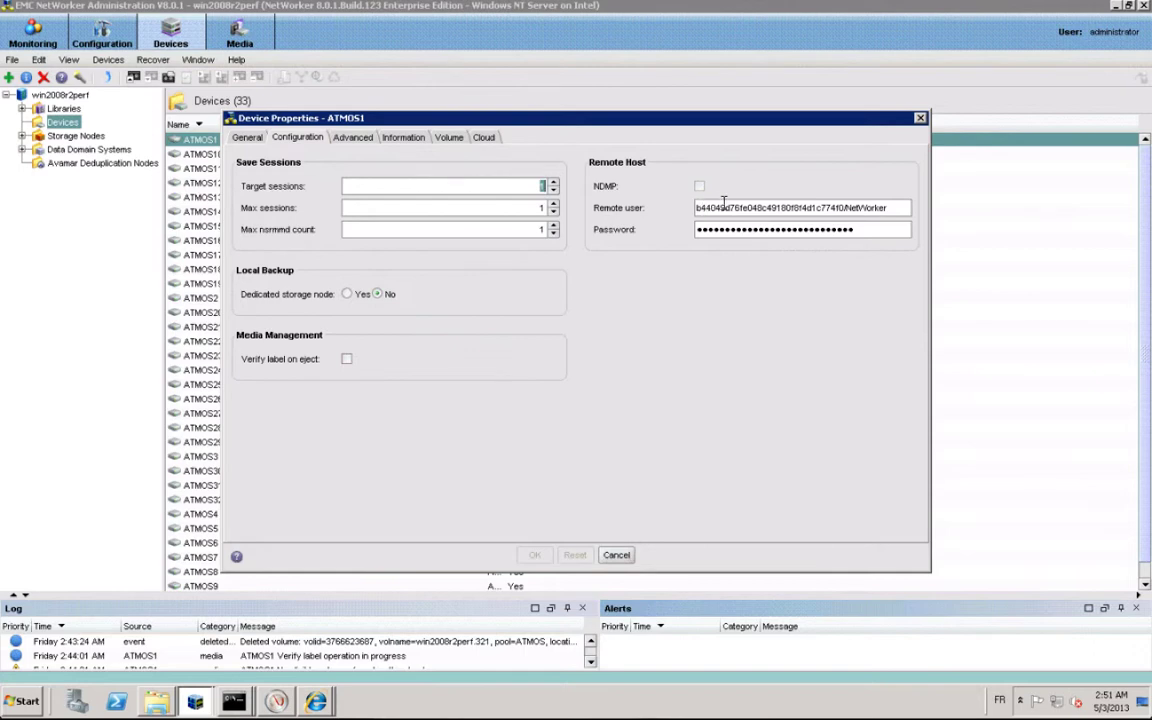
pyautogui.tripleClick(886, 206)
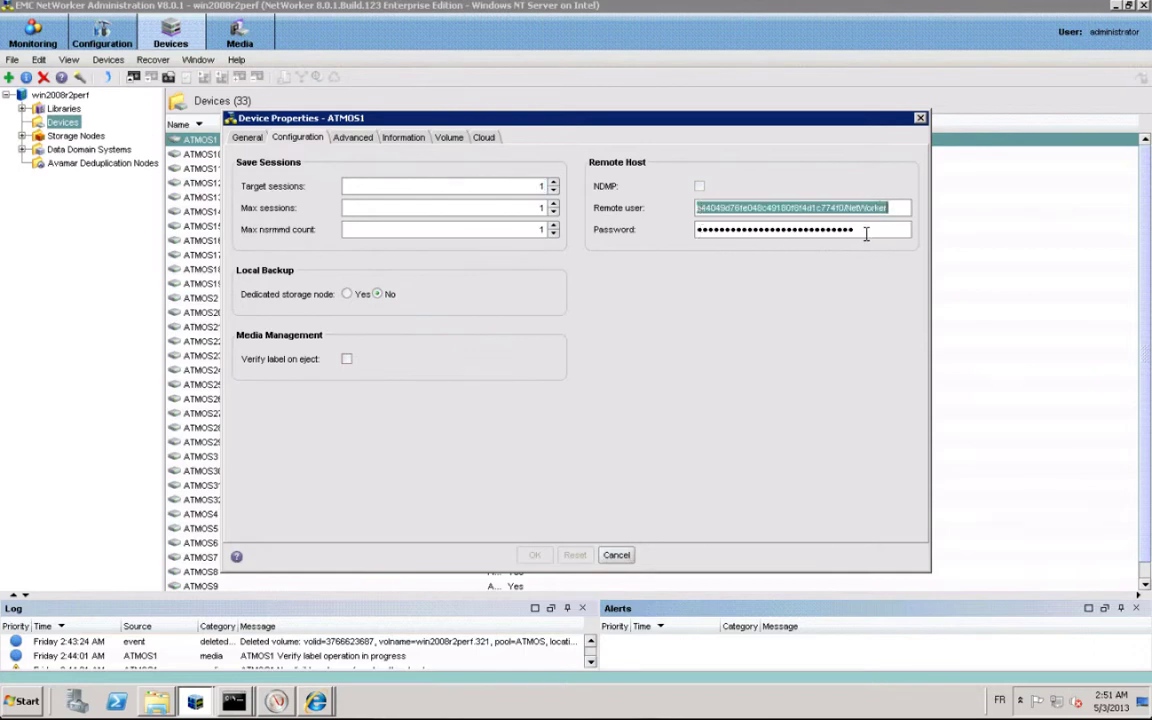
# Review the advanced, information, volume and cloud settings of device ATMOS1, including its cloud server address
pyautogui.click(365, 142)
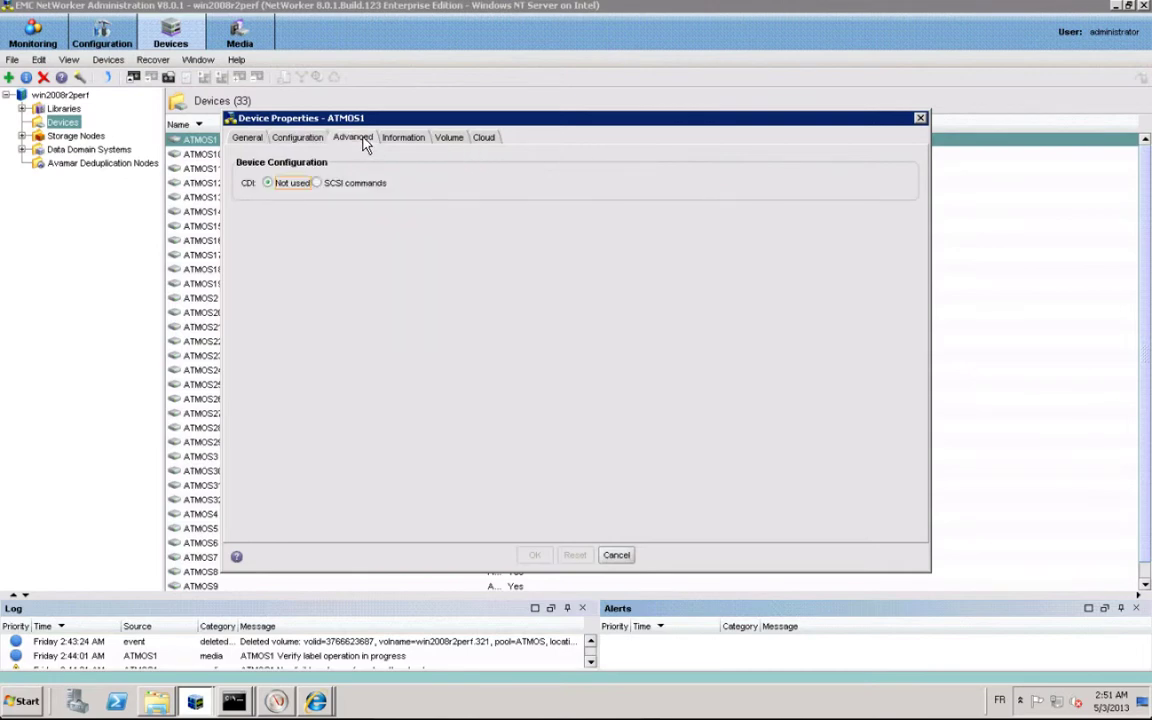
pyautogui.click(402, 140)
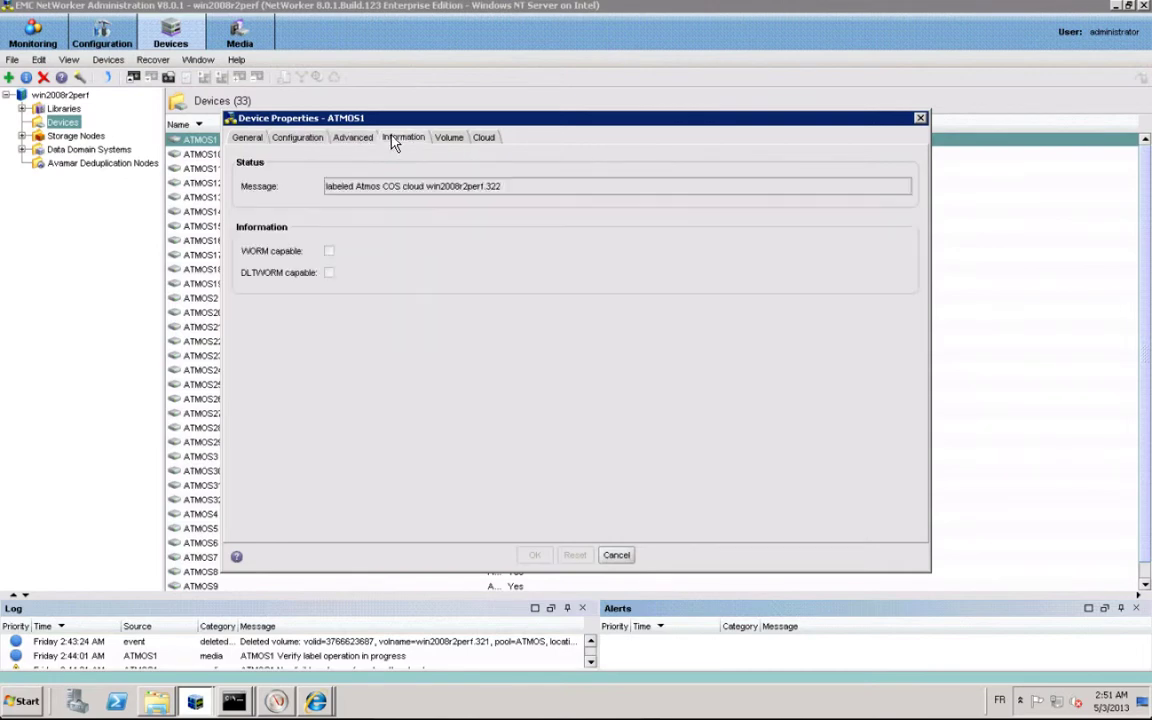
pyautogui.click(450, 142)
pyautogui.click(483, 140)
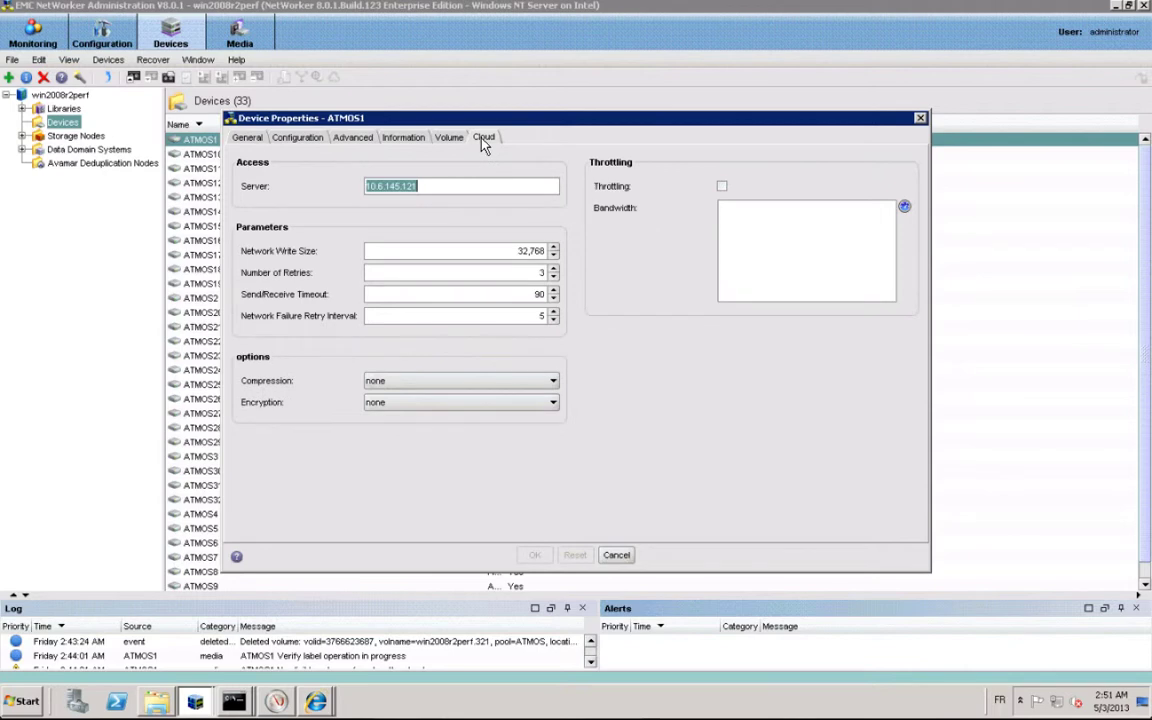
pyautogui.click(421, 185)
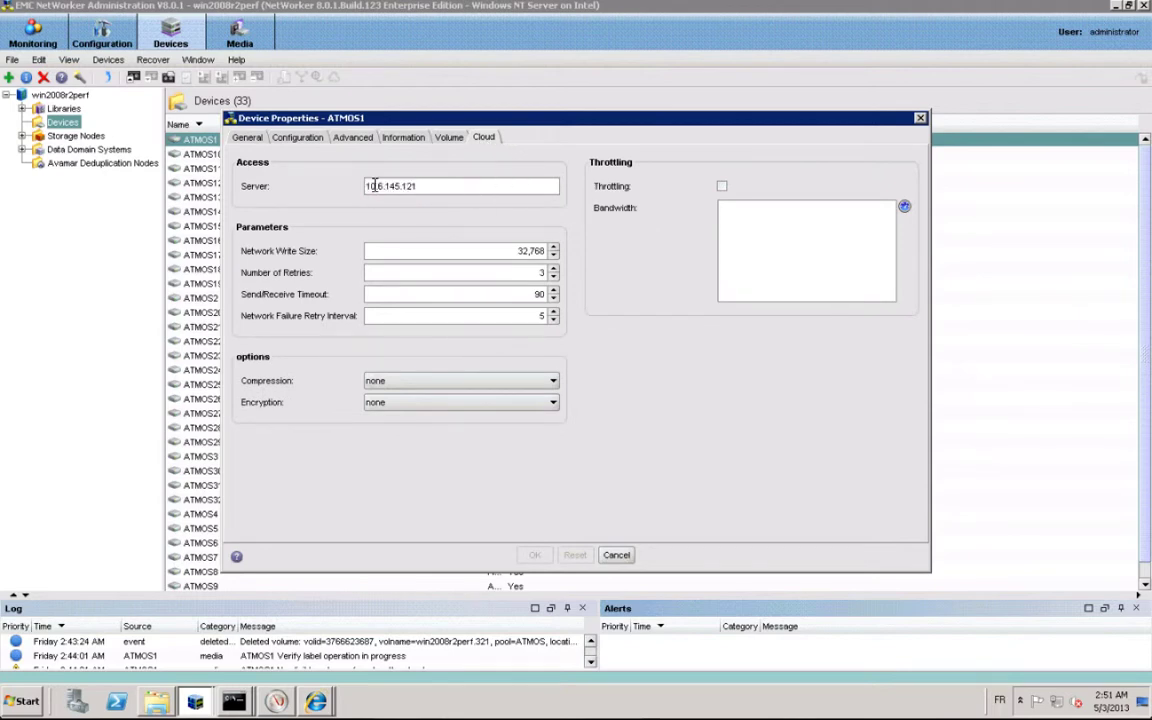
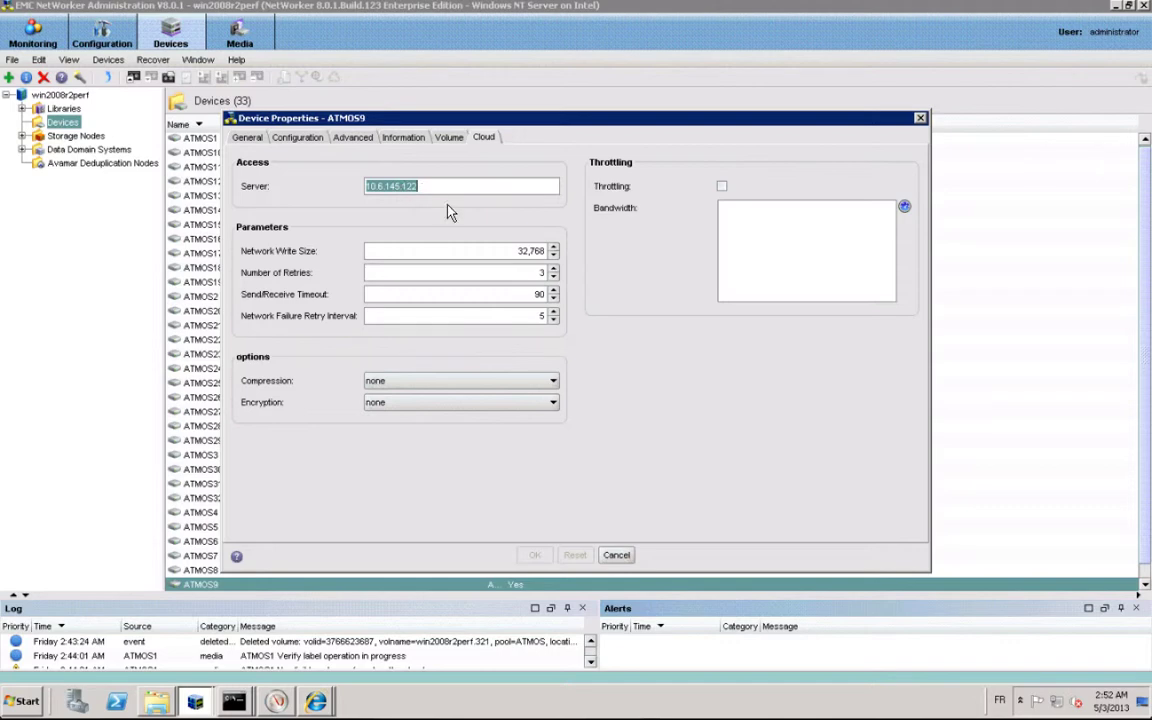
# Check the cloud server address of device ATMOS9 and close its properties without changes
pyautogui.click(450, 186)
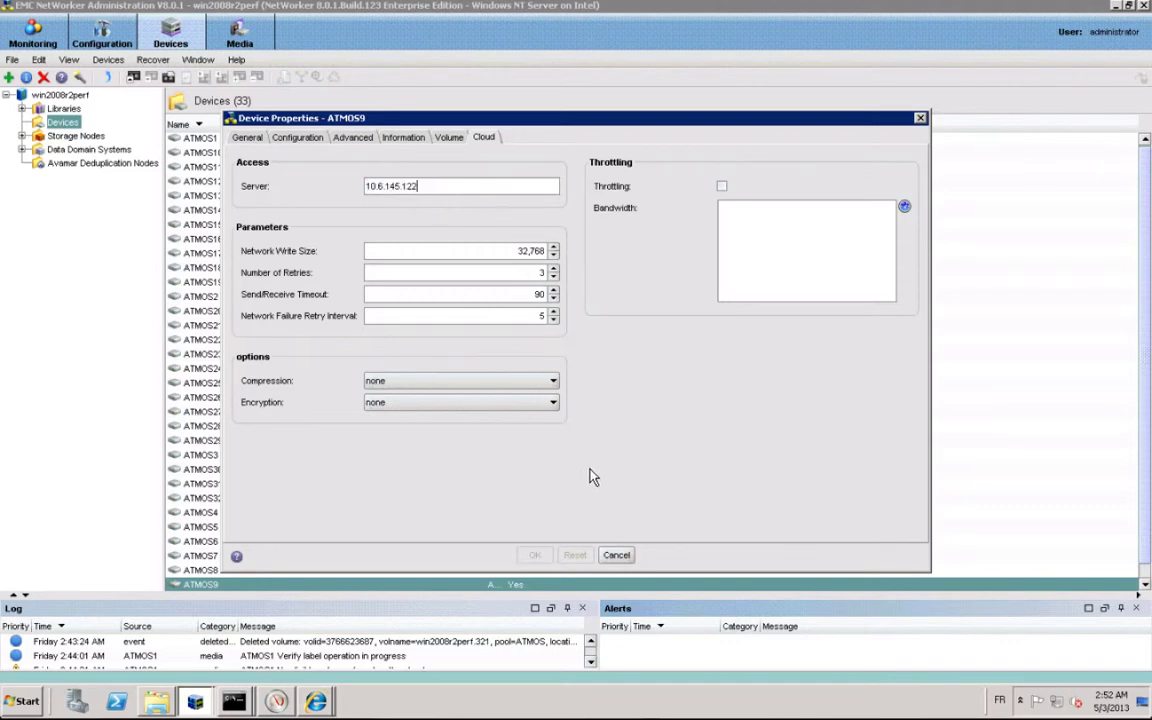
pyautogui.click(615, 556)
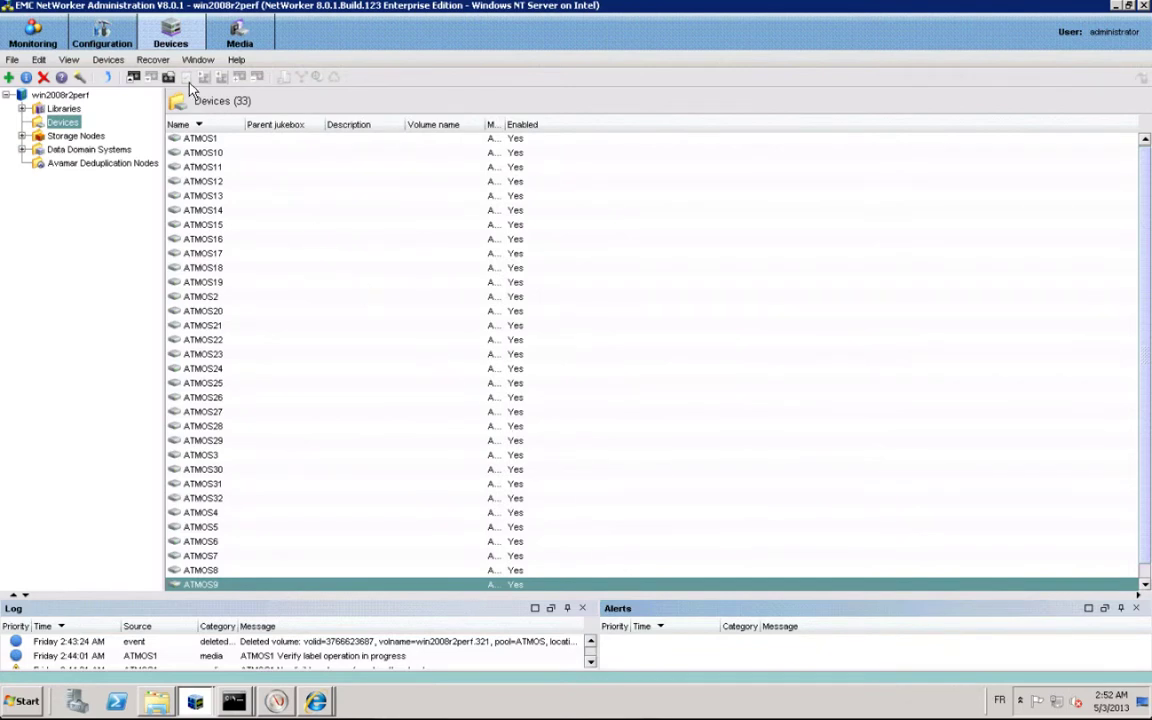
# Open the properties of the win2008r2perf client in the ATMOS group and review its full save set list
pyautogui.click(101, 40)
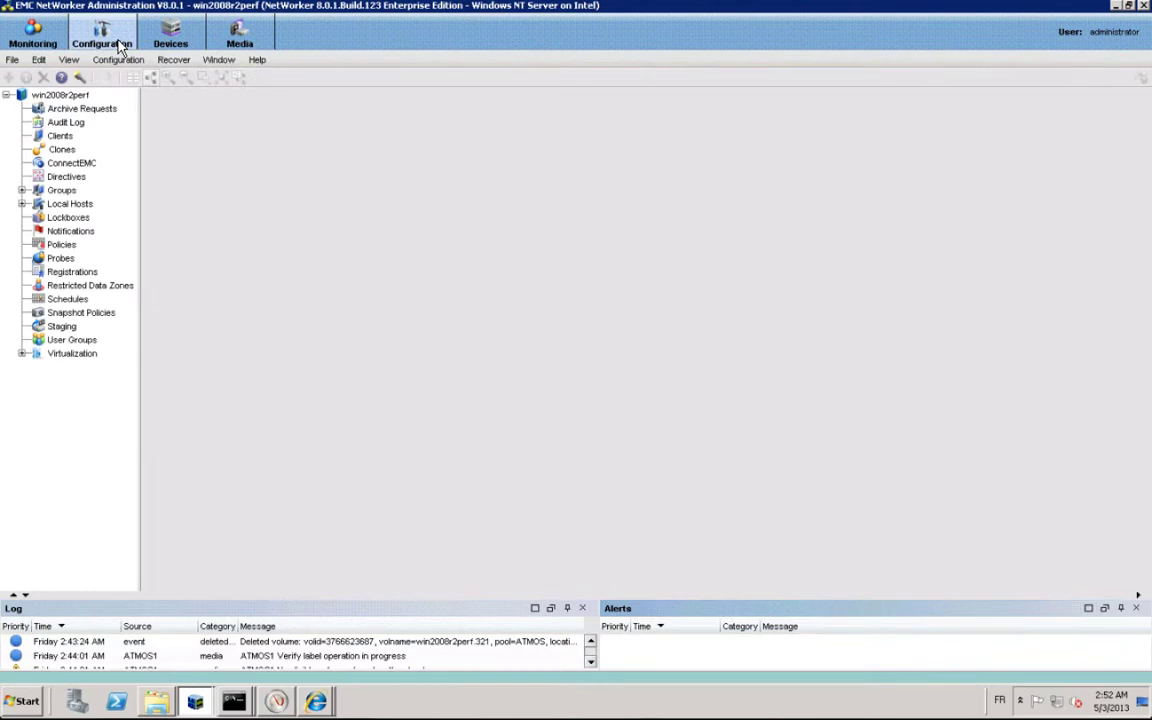
pyautogui.click(60, 136)
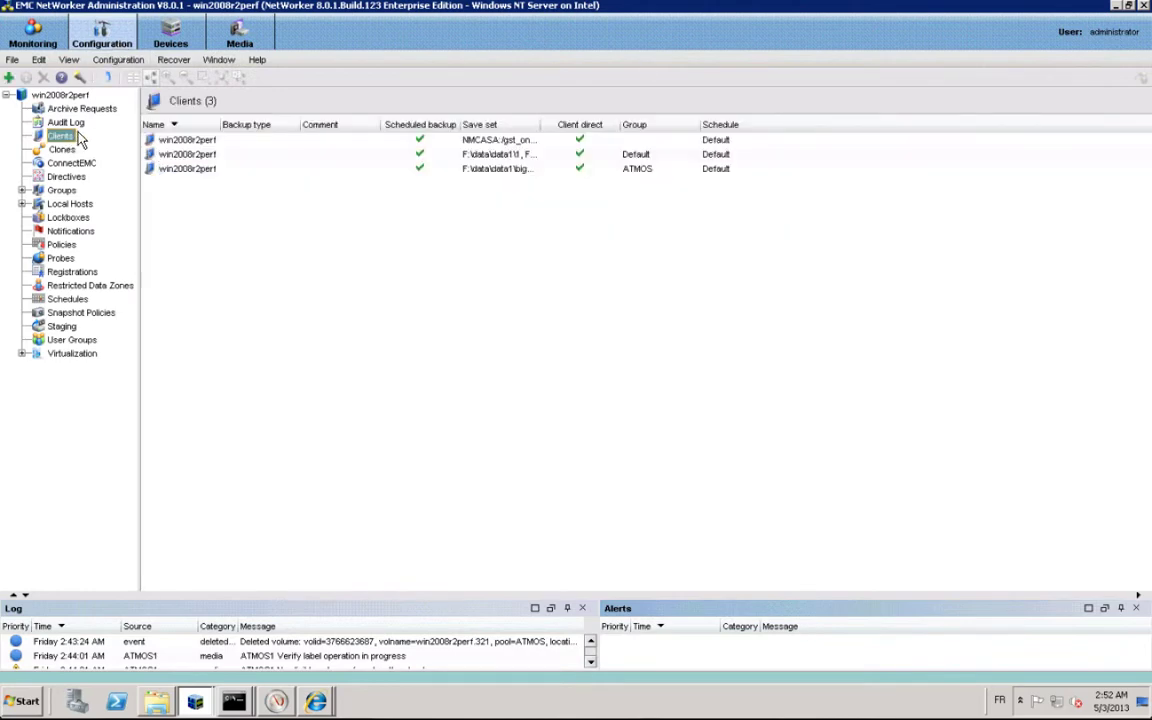
pyautogui.click(162, 169)
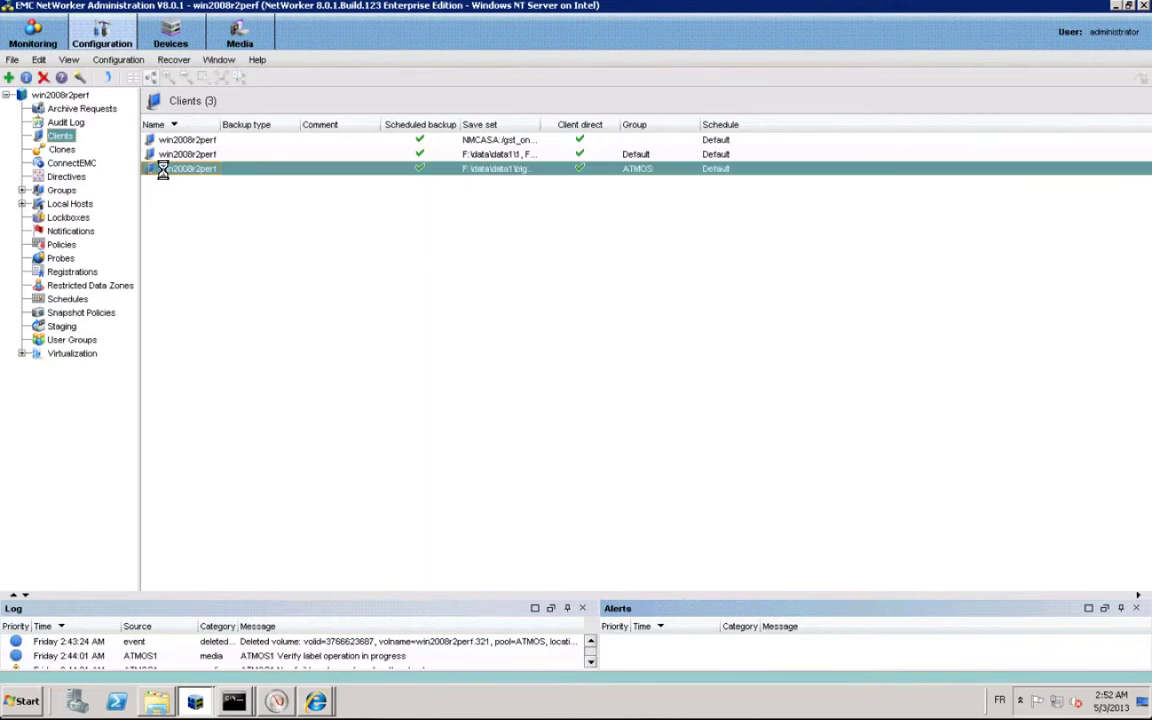
pyautogui.doubleClick(162, 169)
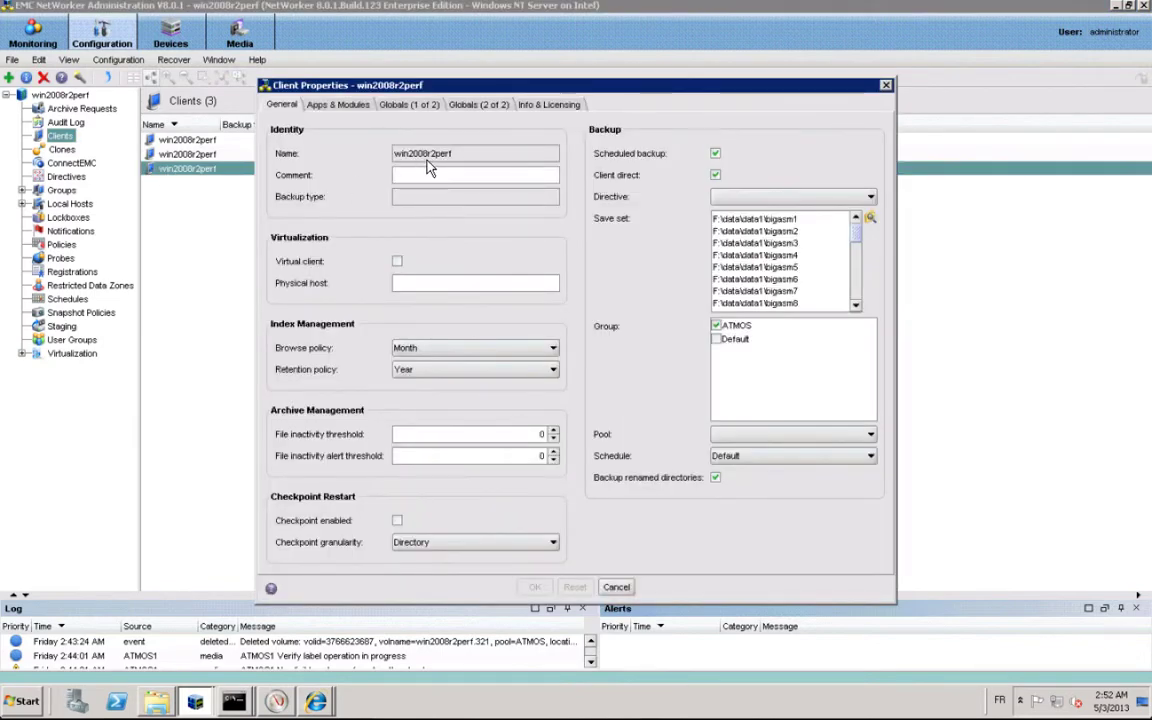
pyautogui.click(474, 175)
pyautogui.moveTo(856, 232); pyautogui.dragTo(858, 302)
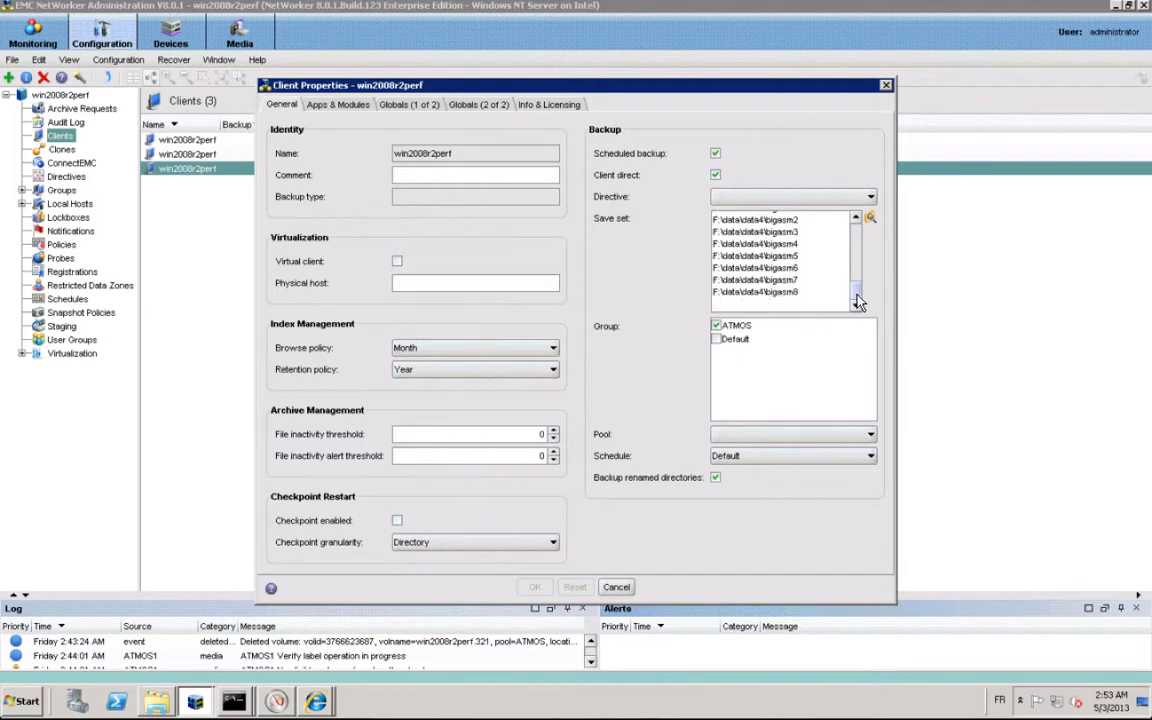
# Read the nsr.dir directive file in the data1 folder, close it and return to the client properties
pyautogui.click(157, 703)
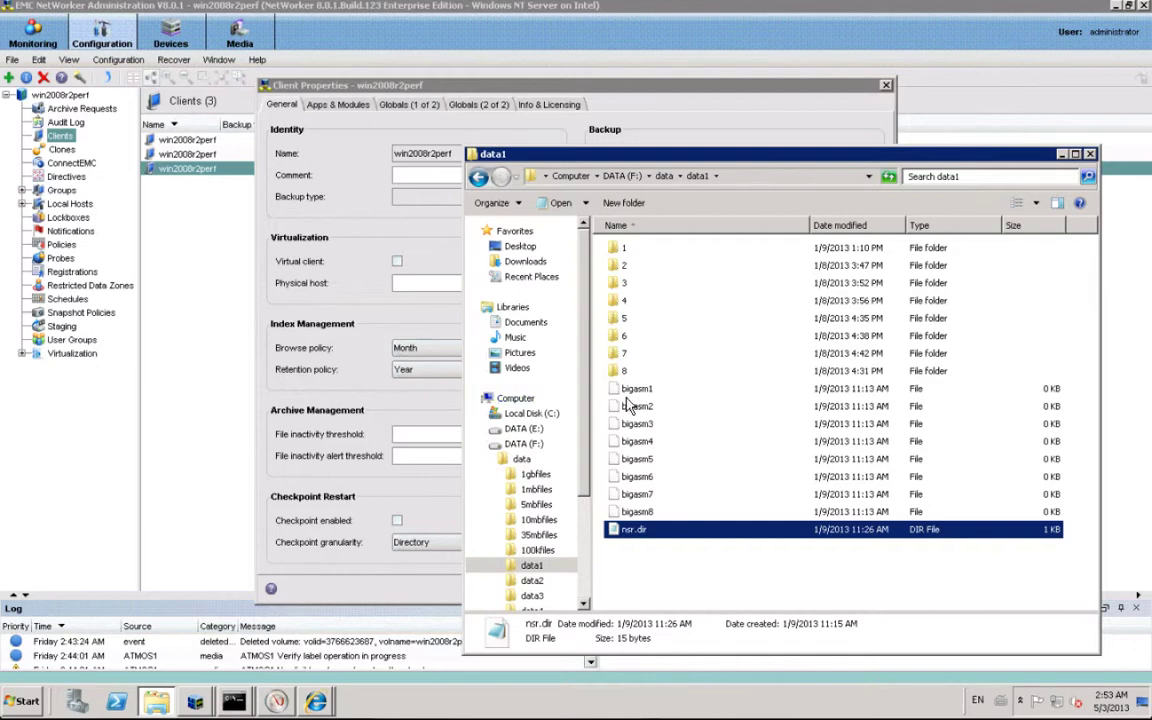
pyautogui.doubleClick(630, 530)
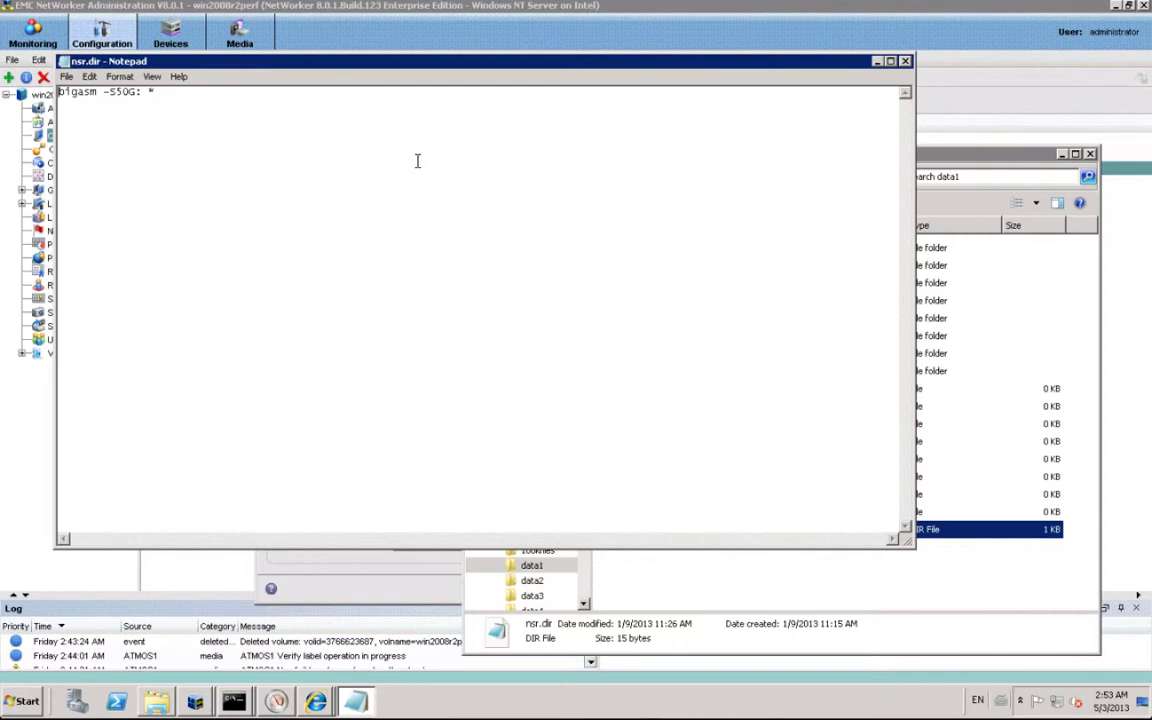
pyautogui.click(904, 62)
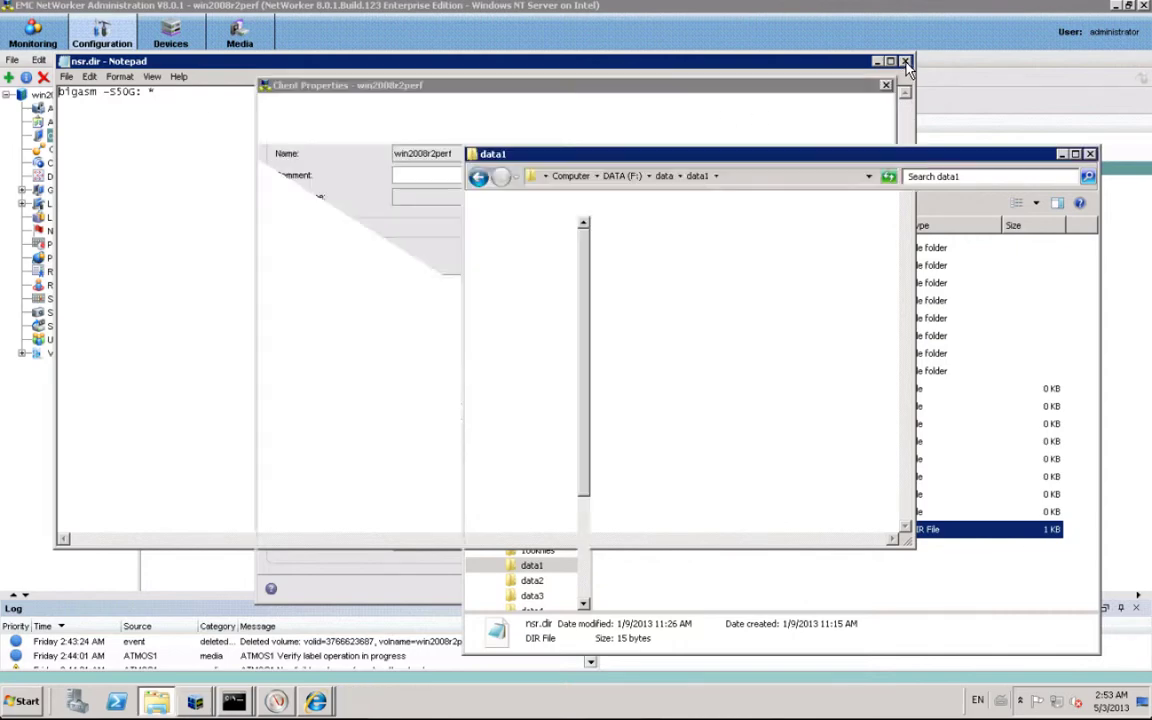
pyautogui.click(765, 118)
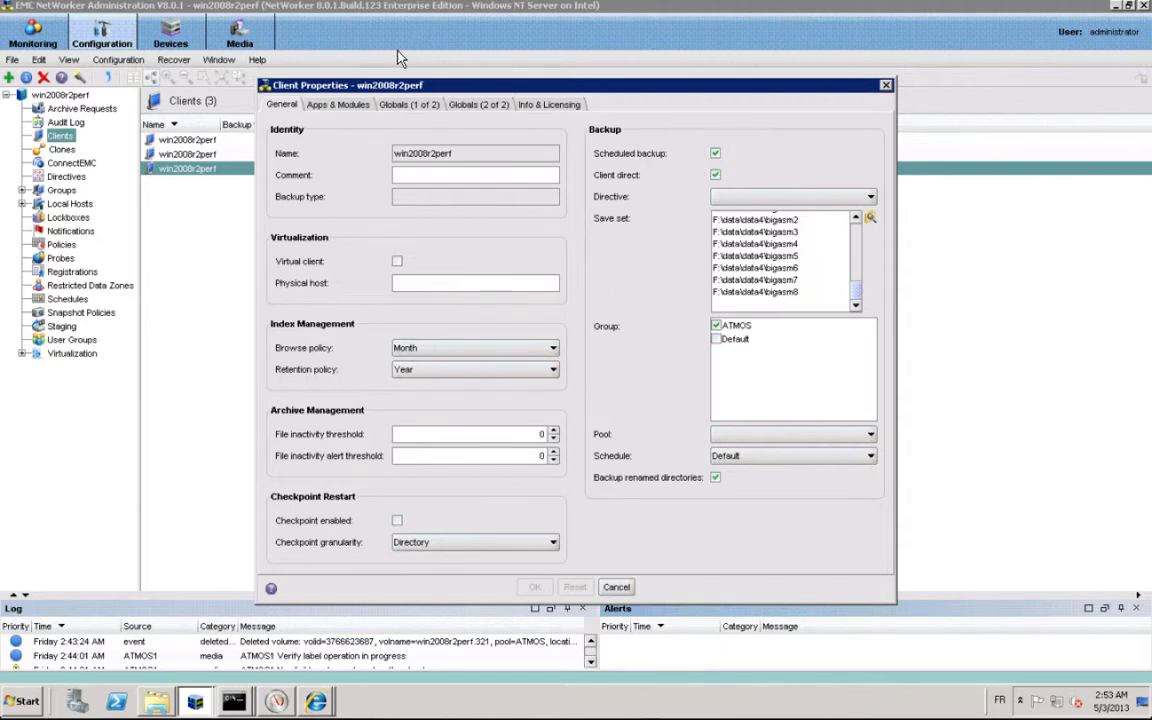
# Review the client's application, global and licensing settings, including its parallelism, and close the properties without changes
pyautogui.click(359, 106)
pyautogui.click(405, 106)
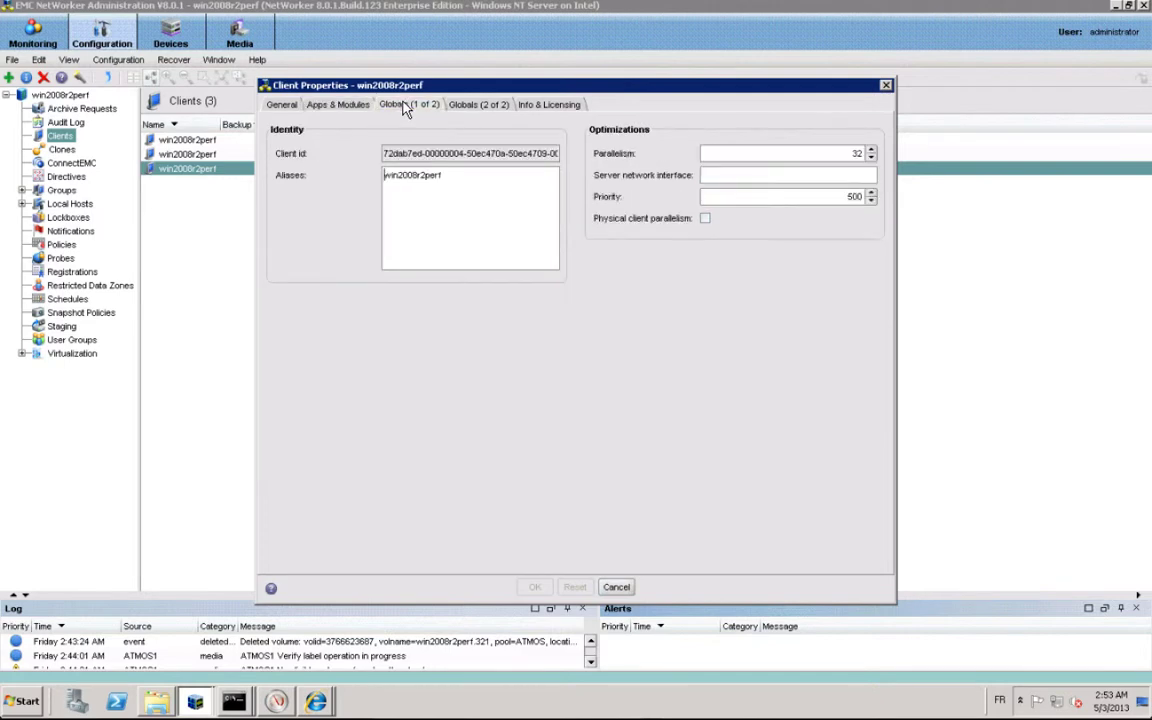
pyautogui.click(468, 105)
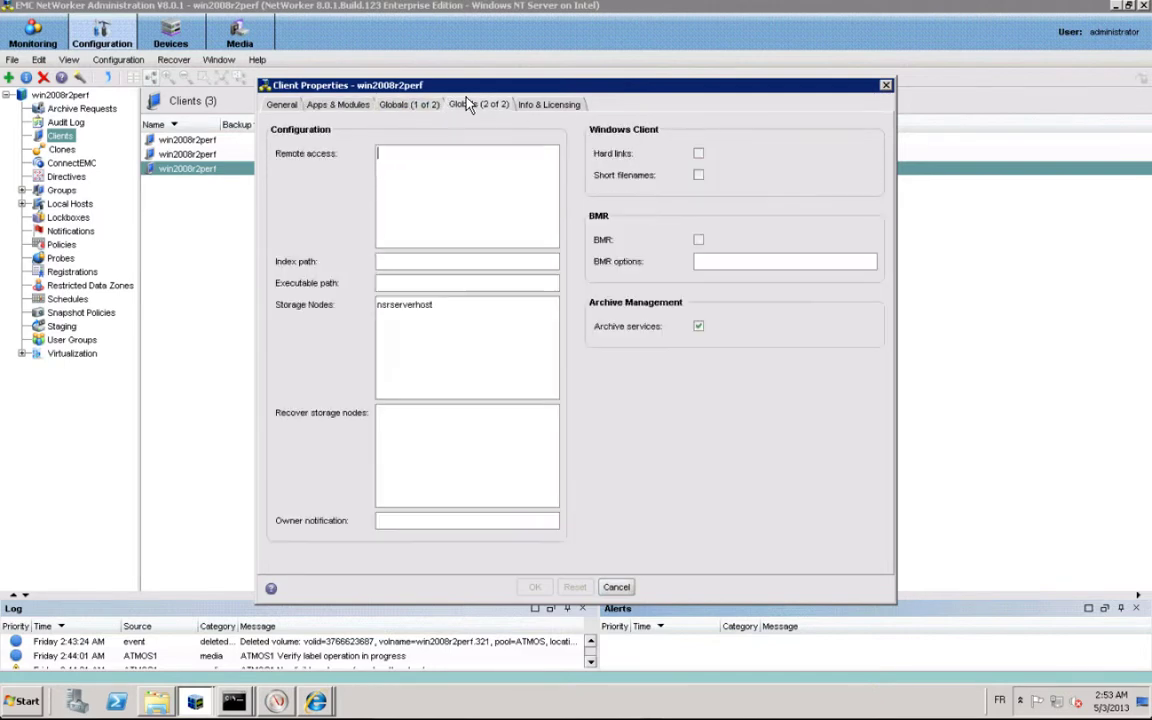
pyautogui.click(560, 105)
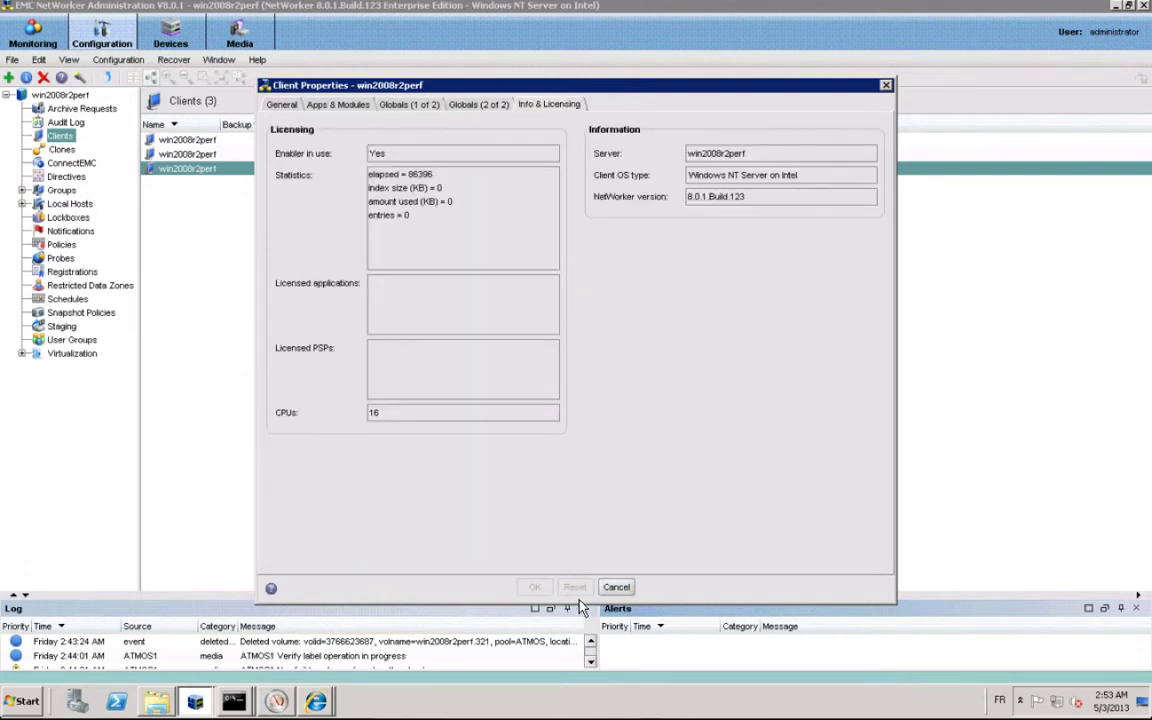
pyautogui.click(616, 587)
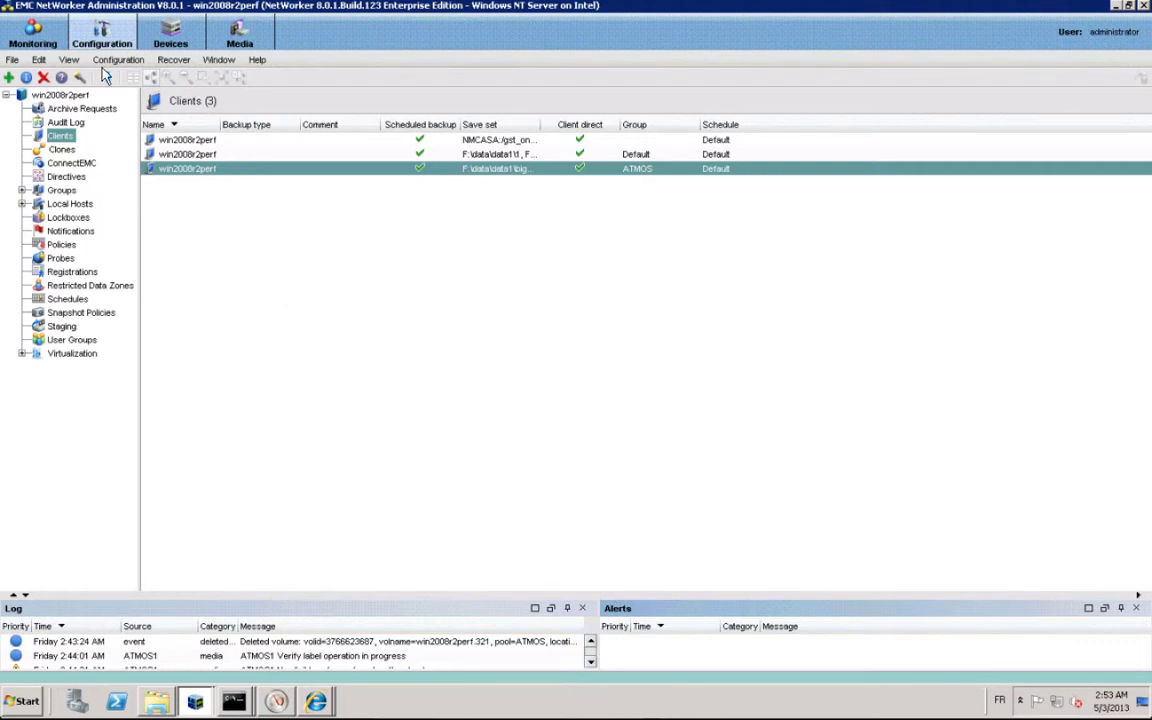
# Review the setup and advanced properties of the ATMOS group, and close them without changes
pyautogui.click(55, 192)
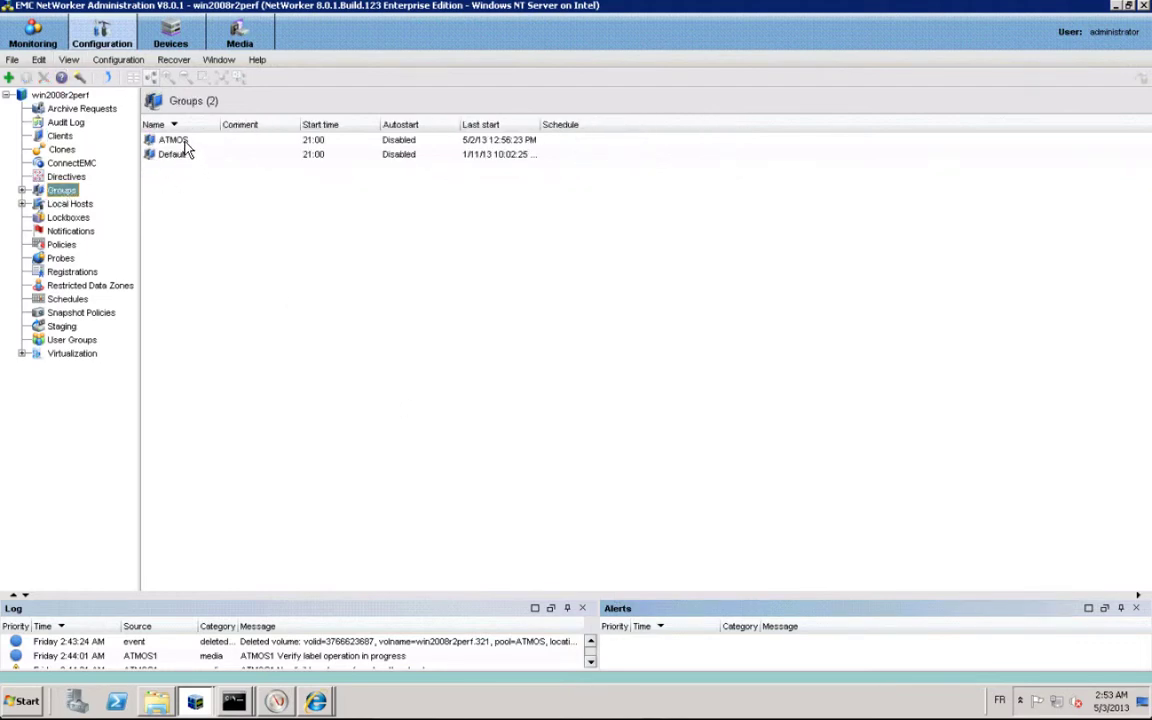
pyautogui.click(185, 143)
pyautogui.rightClick(185, 145)
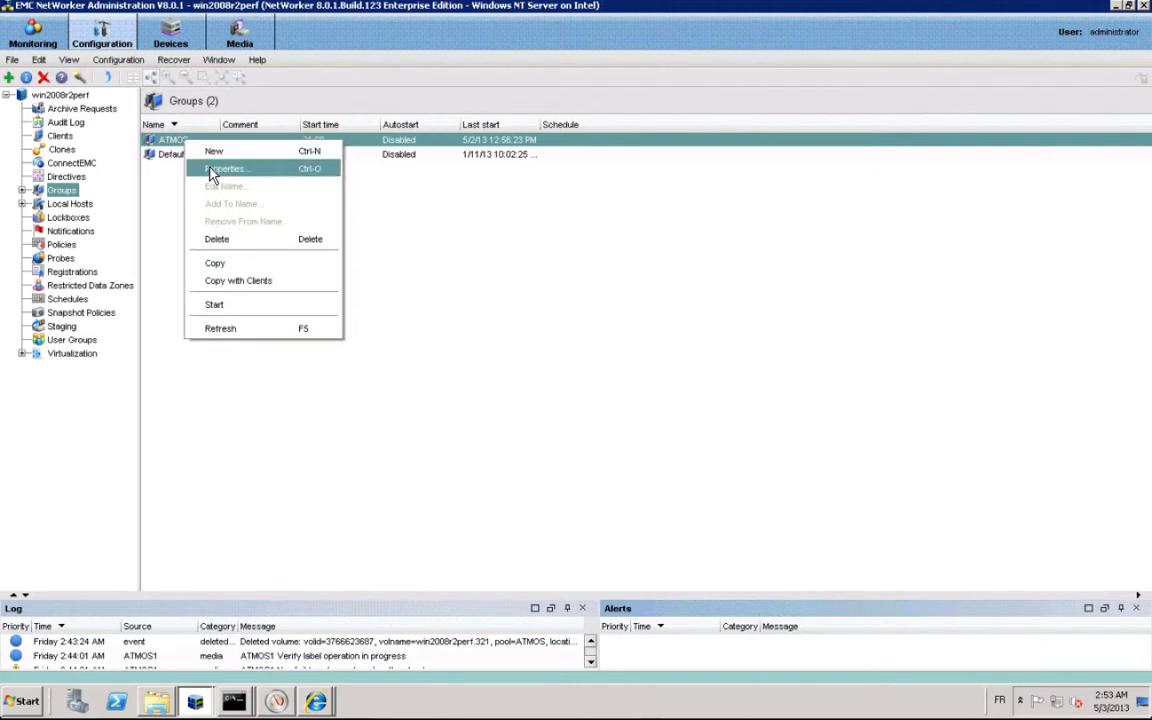
pyautogui.click(212, 171)
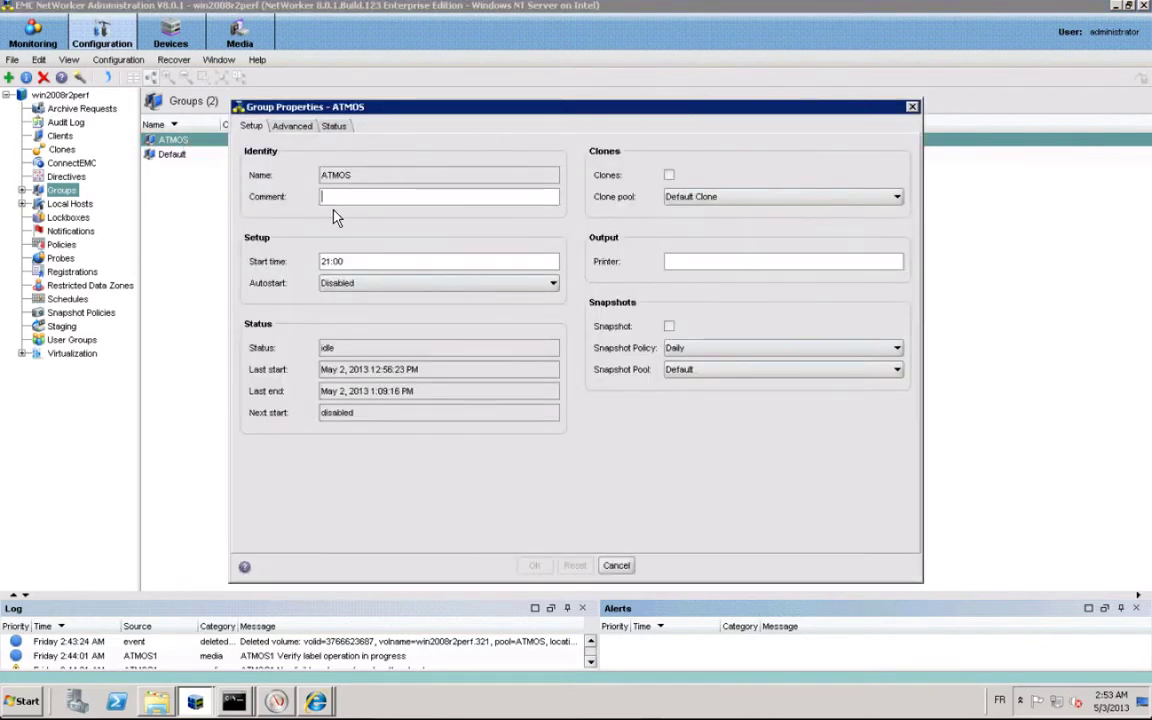
pyautogui.click(293, 127)
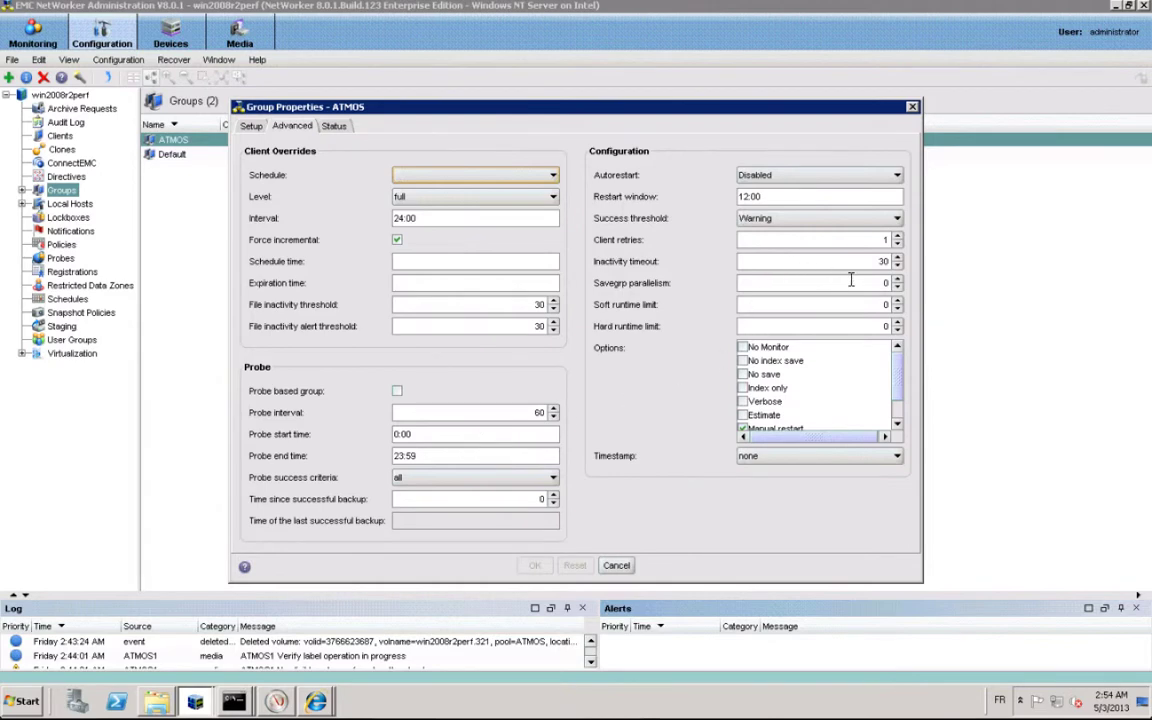
pyautogui.click(616, 566)
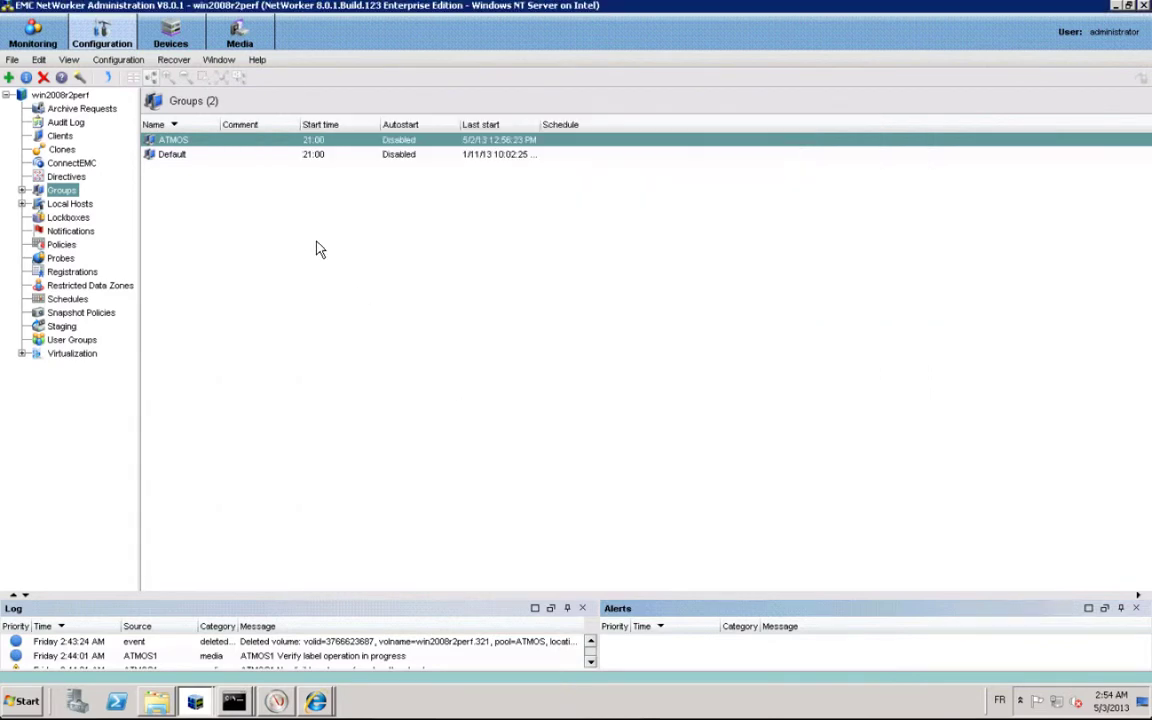
# Start the ATMOS backup group from the monitoring view and confirm the start
pyautogui.click(33, 38)
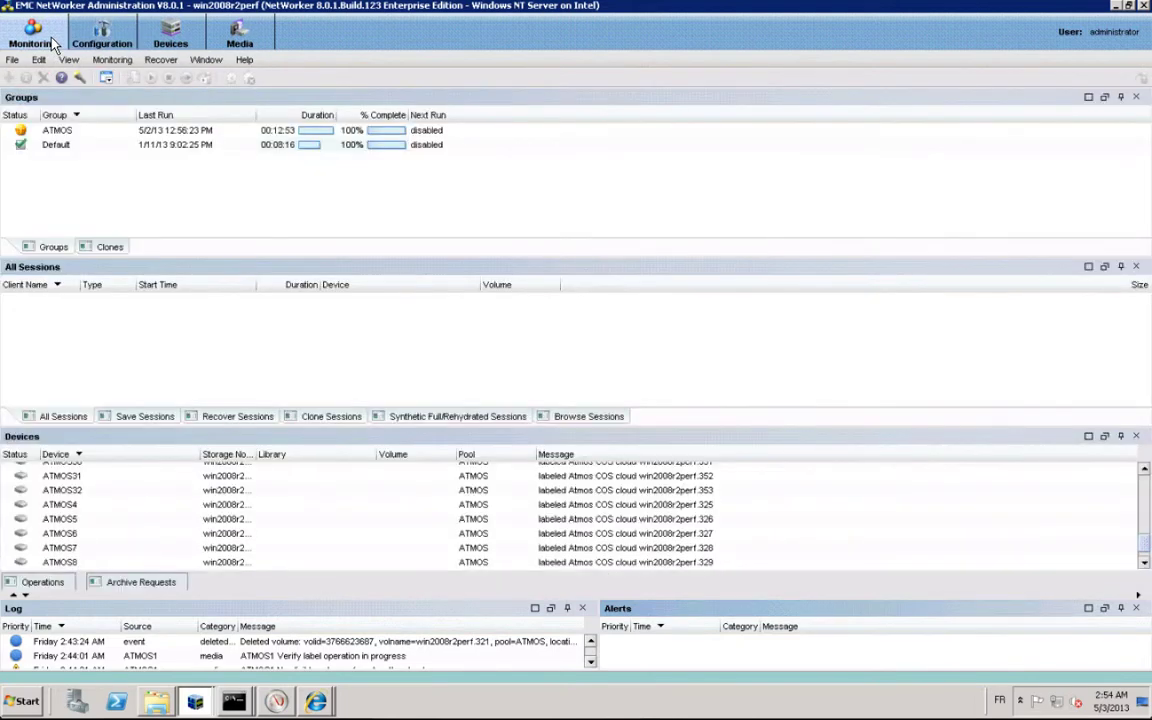
pyautogui.rightClick(50, 133)
pyautogui.click(80, 155)
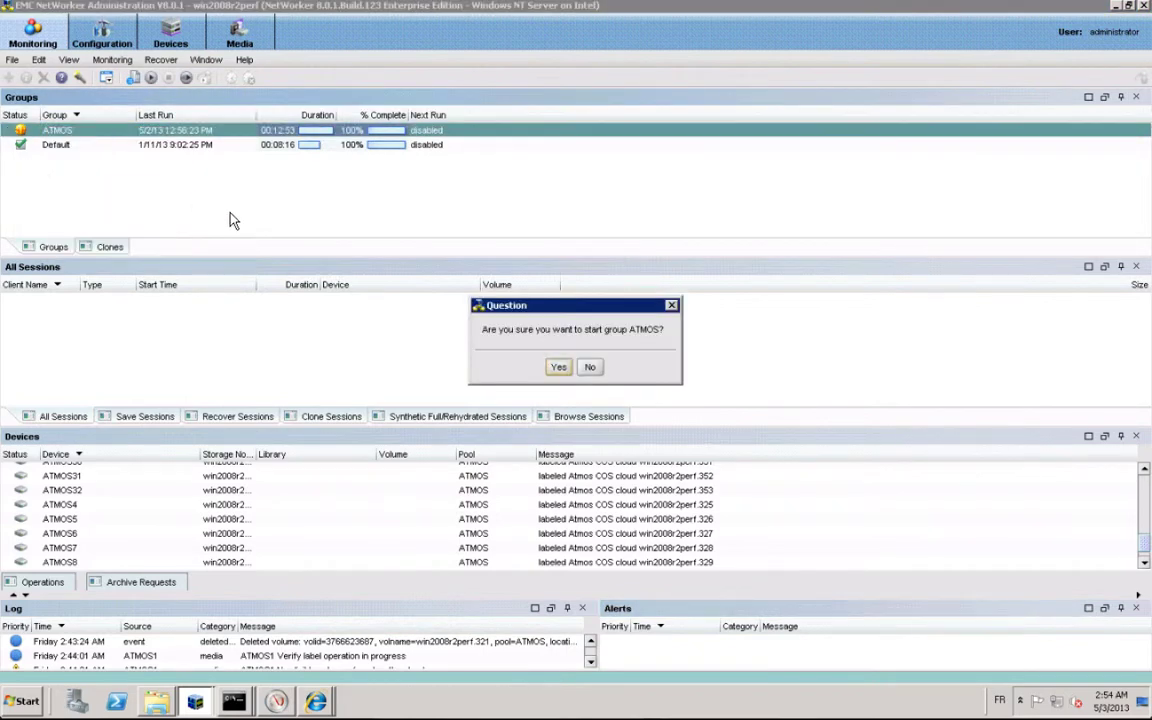
pyautogui.click(556, 367)
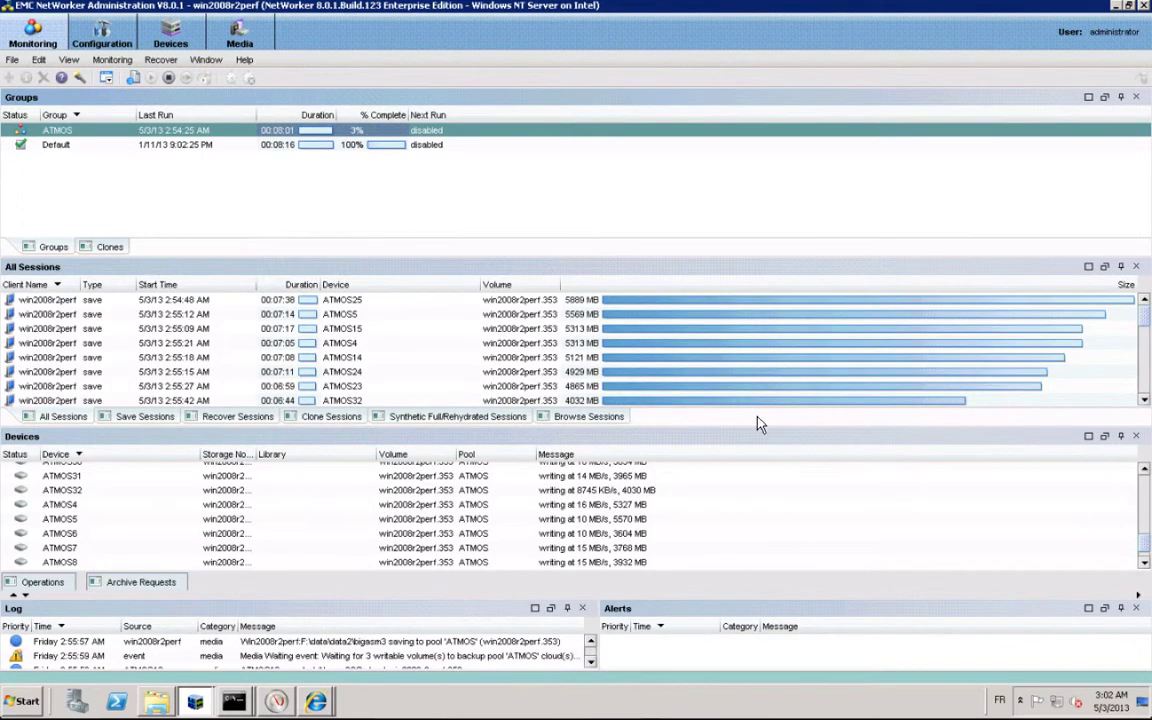
# Check the write speeds of the first ATMOS devices, and switch to Performance Monitor to examine the network bytes sent per second
pyautogui.moveTo(1145, 540); pyautogui.dragTo(1147, 468)
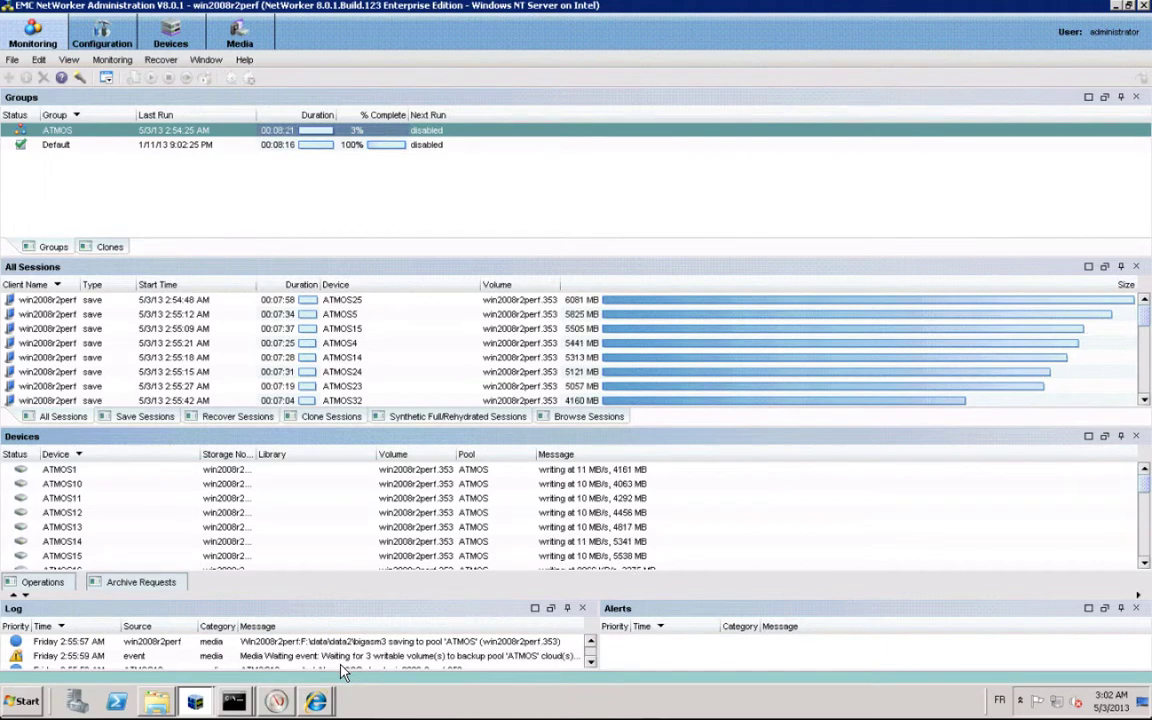
pyautogui.moveTo(320, 702)
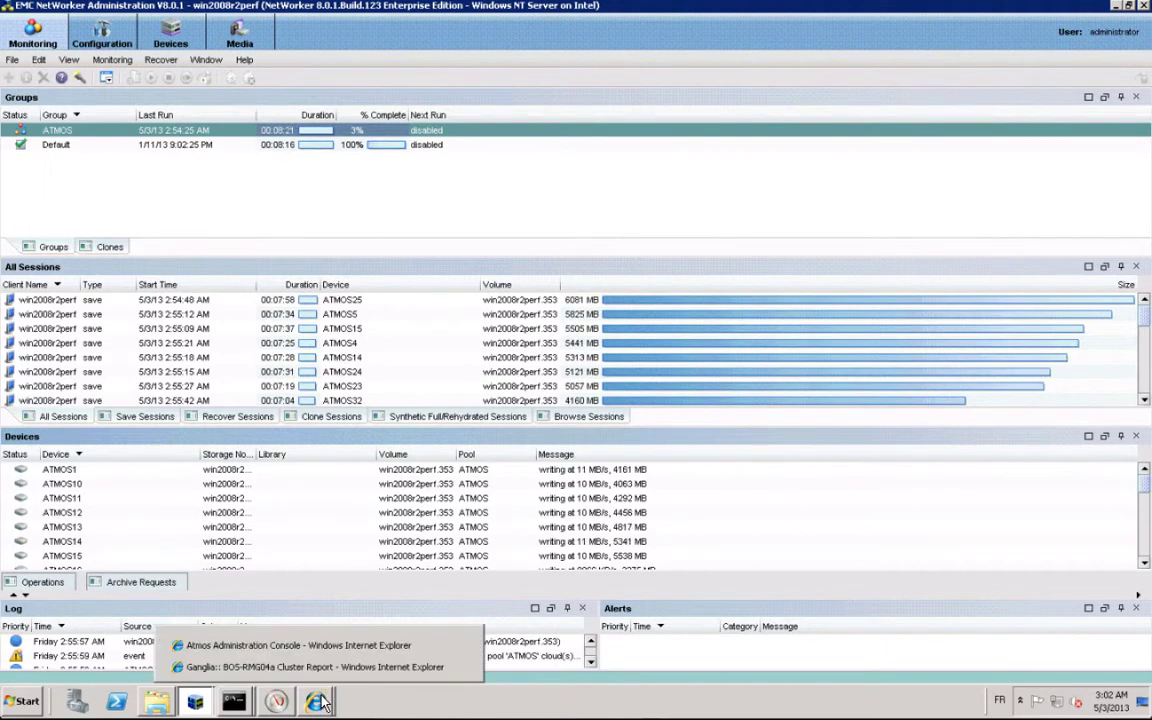
pyautogui.click(276, 702)
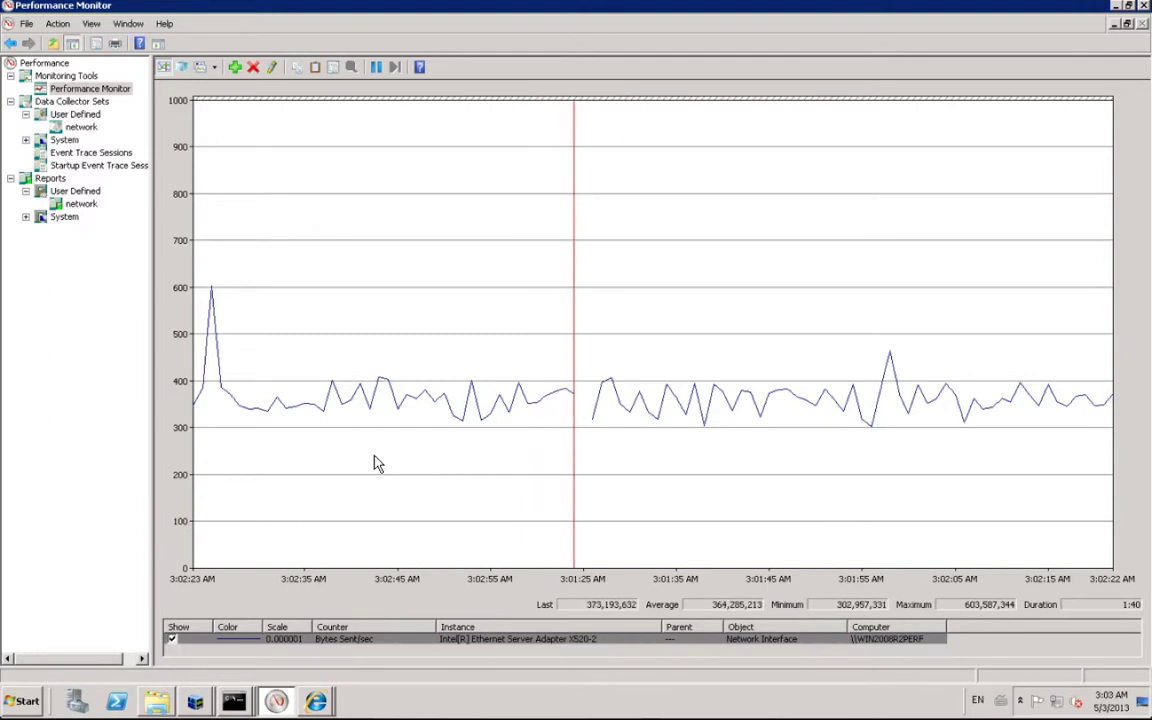
# Return to NetWorker Administration and stop the running ATMOS group
pyautogui.hotkey('alt', 'Tab')
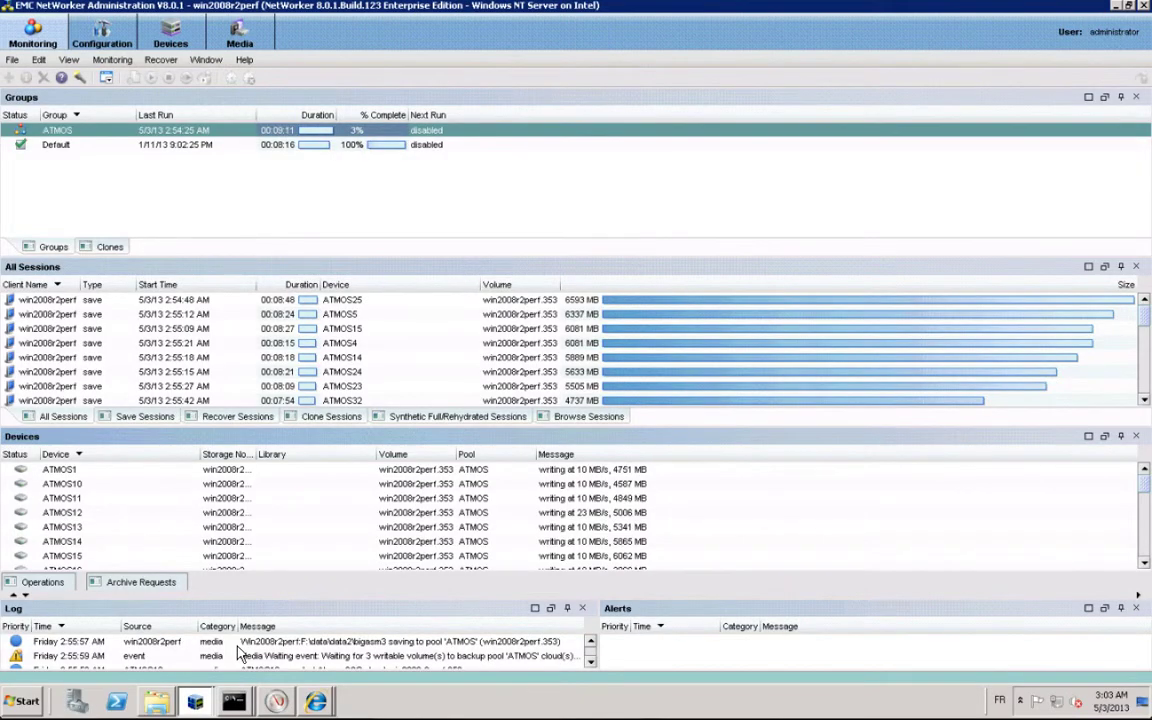
pyautogui.rightClick(150, 131)
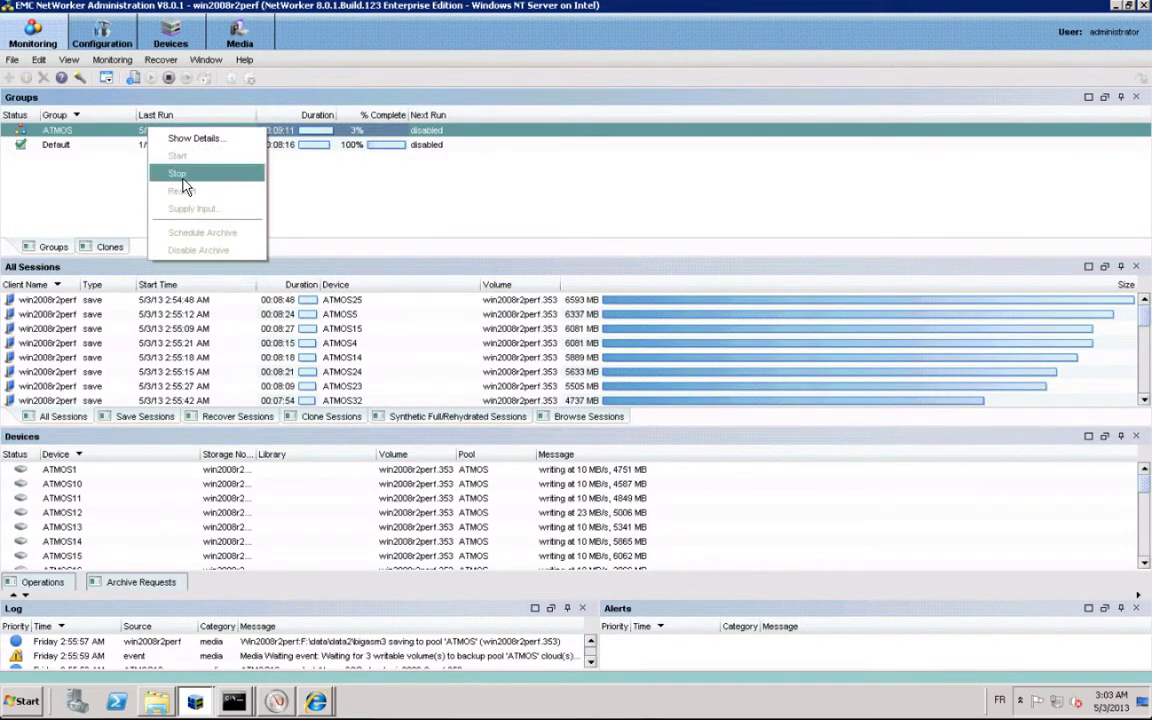
pyautogui.click(183, 176)
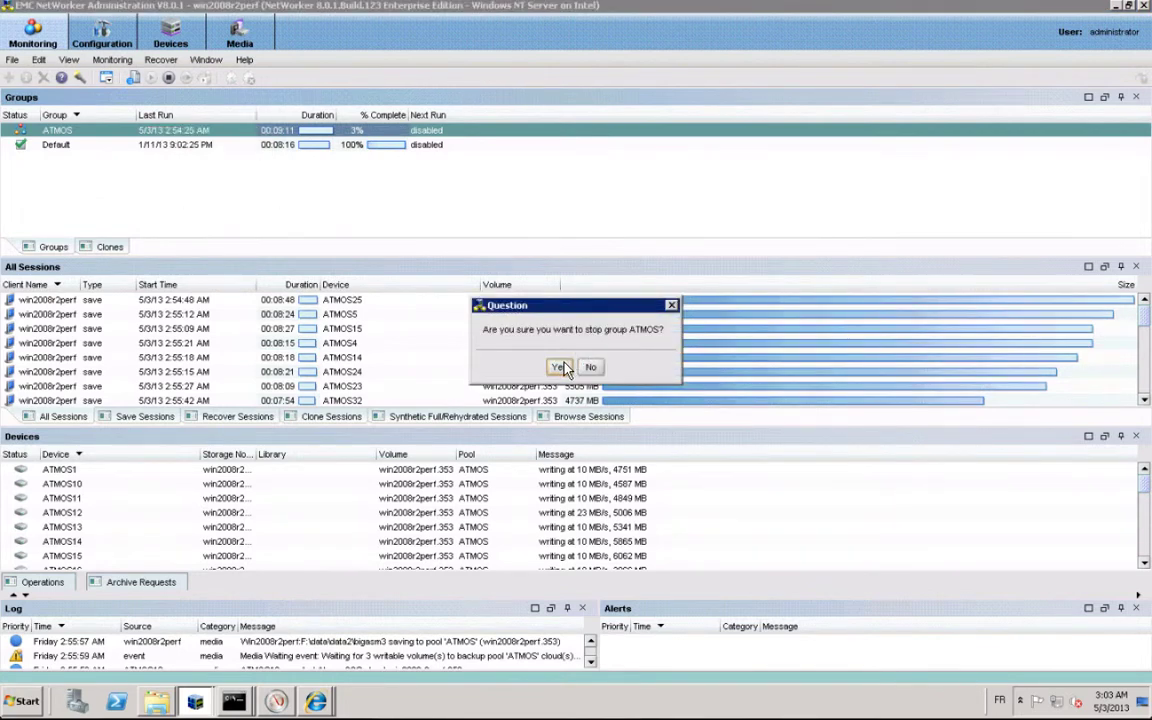
pyautogui.click(560, 367)
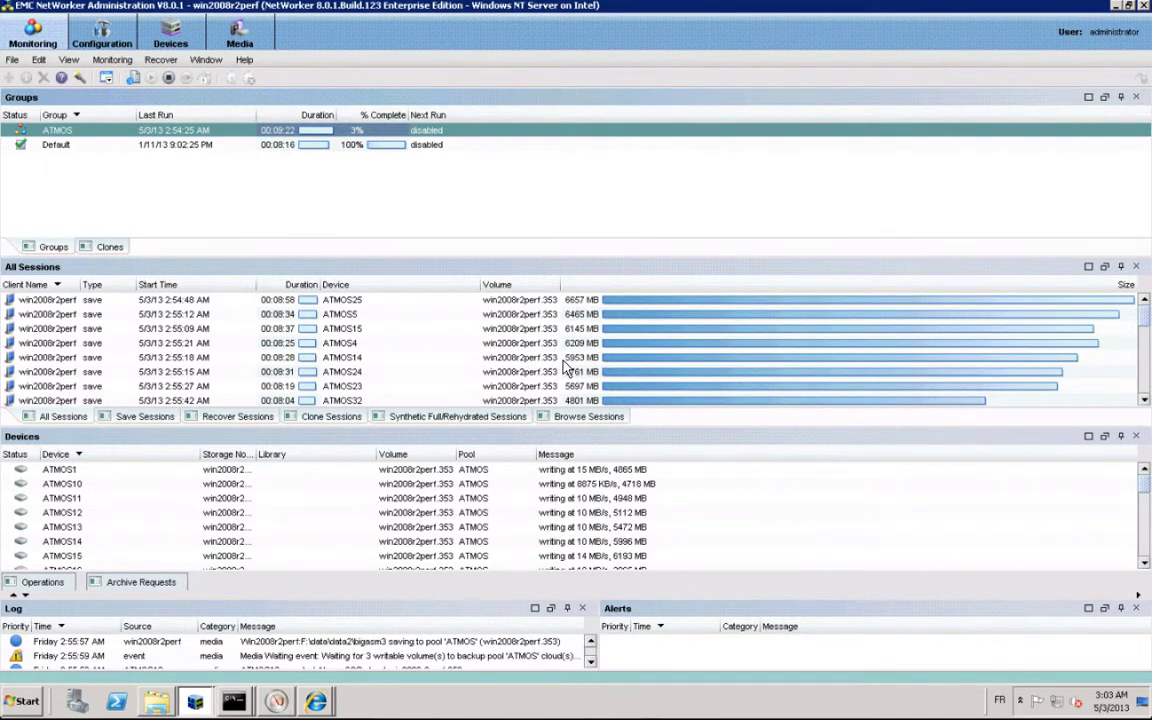
# Switch to the Atmos Administration Console and submit 2LS_1RA_Simple-30_Day_Delete as the default policy specification
pyautogui.click(320, 703)
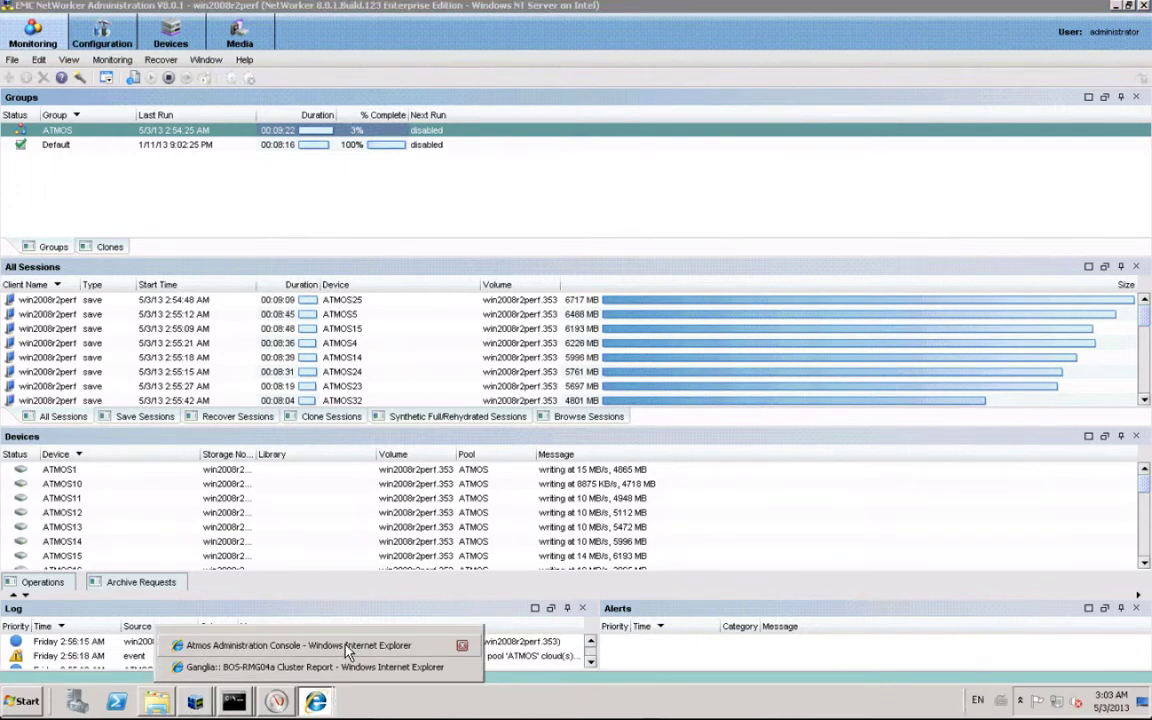
pyautogui.click(305, 646)
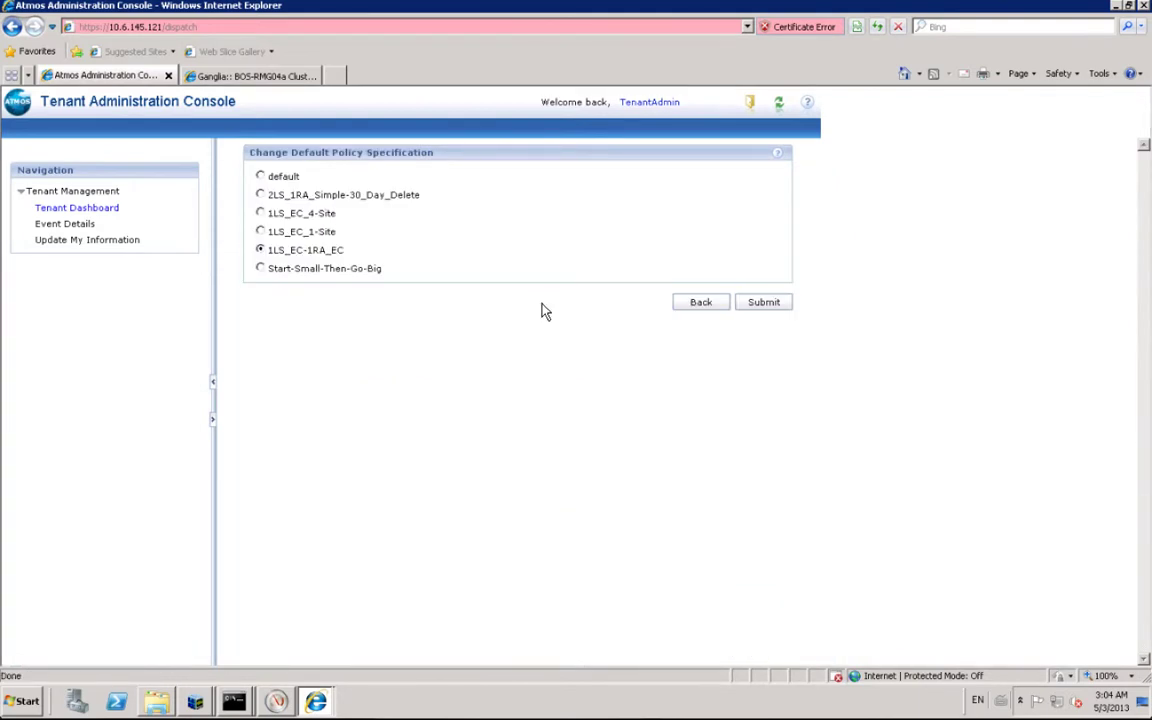
pyautogui.click(261, 195)
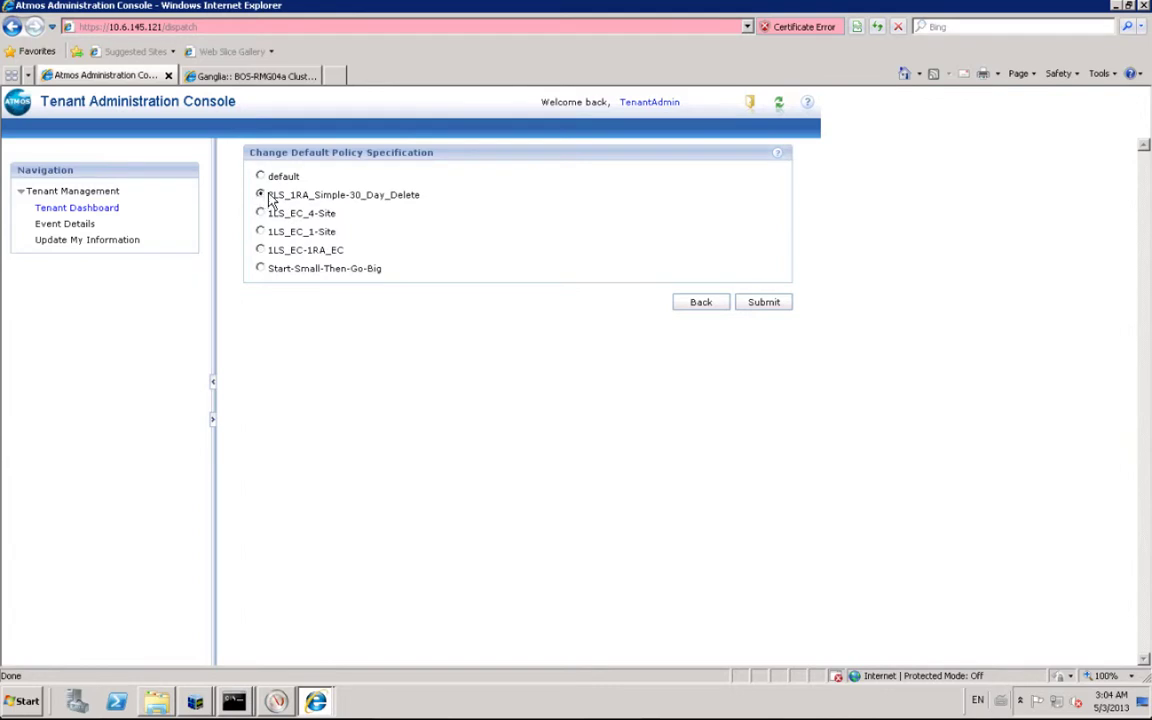
pyautogui.click(763, 303)
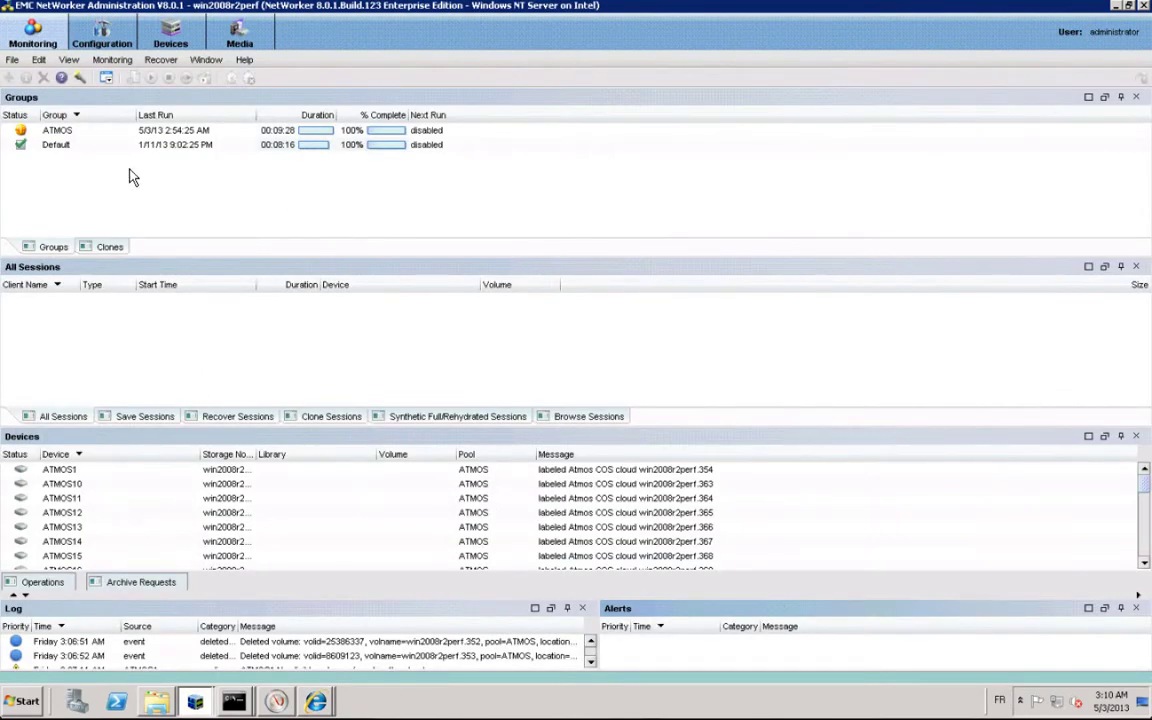
# In NetWorker Administration, start the ATMOS group again to run a backup under the new Atmos policy
pyautogui.click(87, 136)
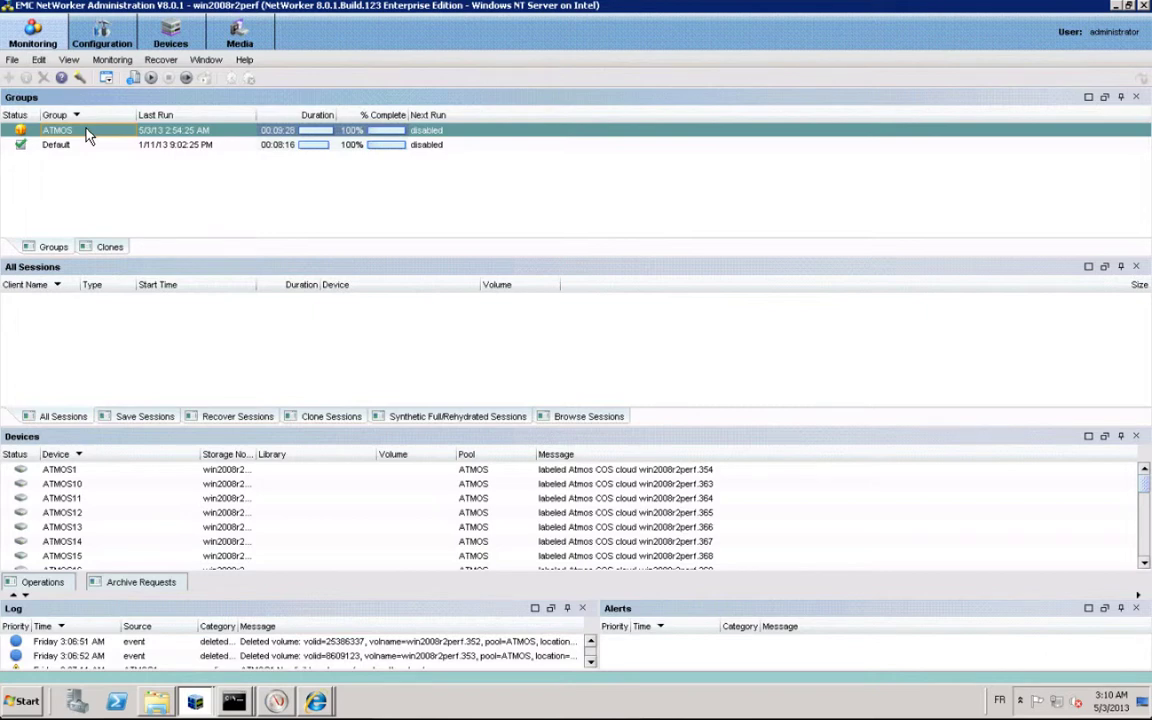
pyautogui.rightClick(87, 136)
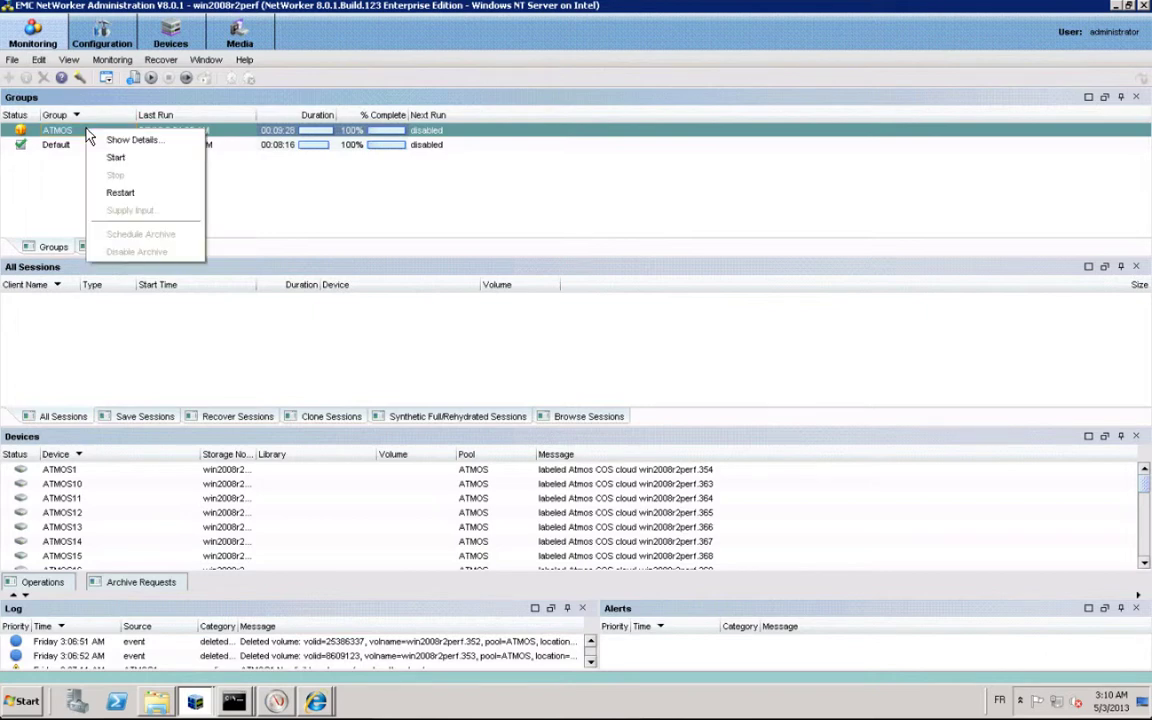
pyautogui.click(136, 156)
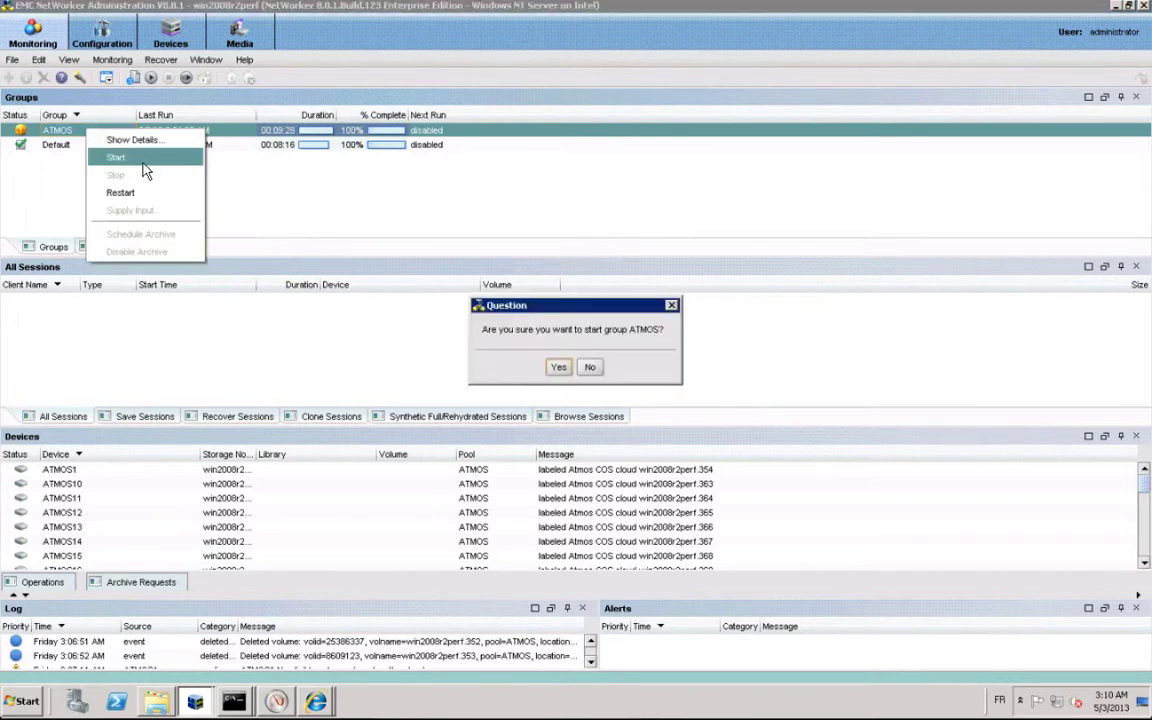
pyautogui.click(559, 367)
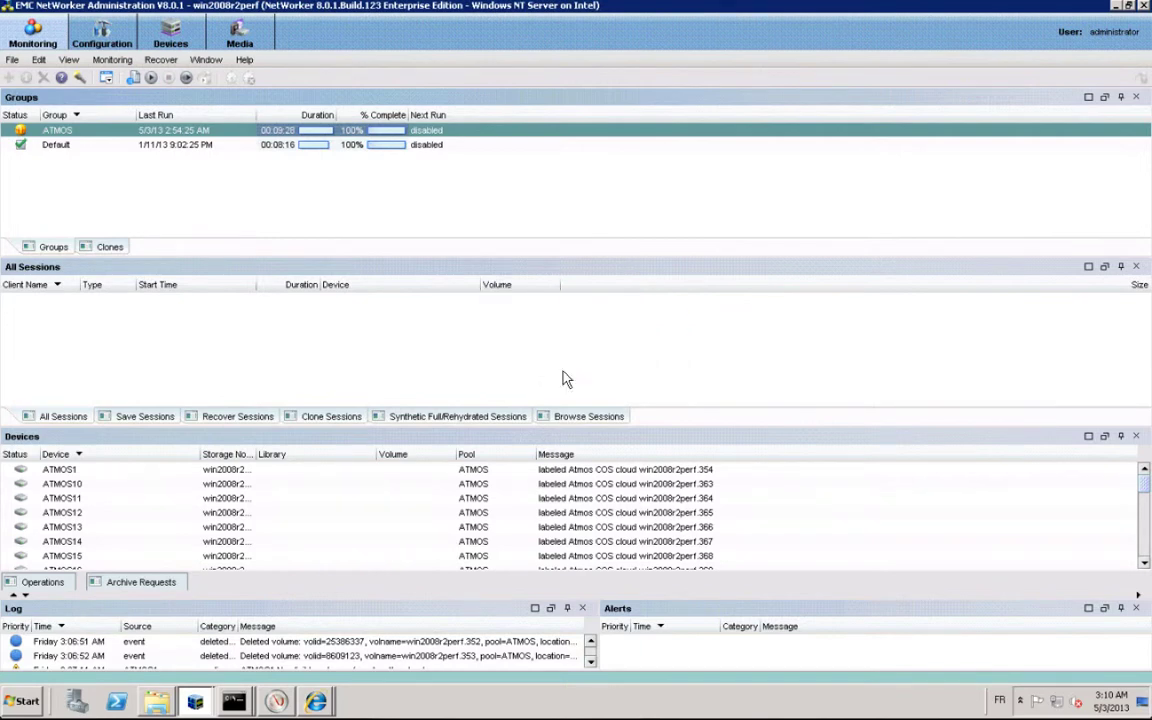